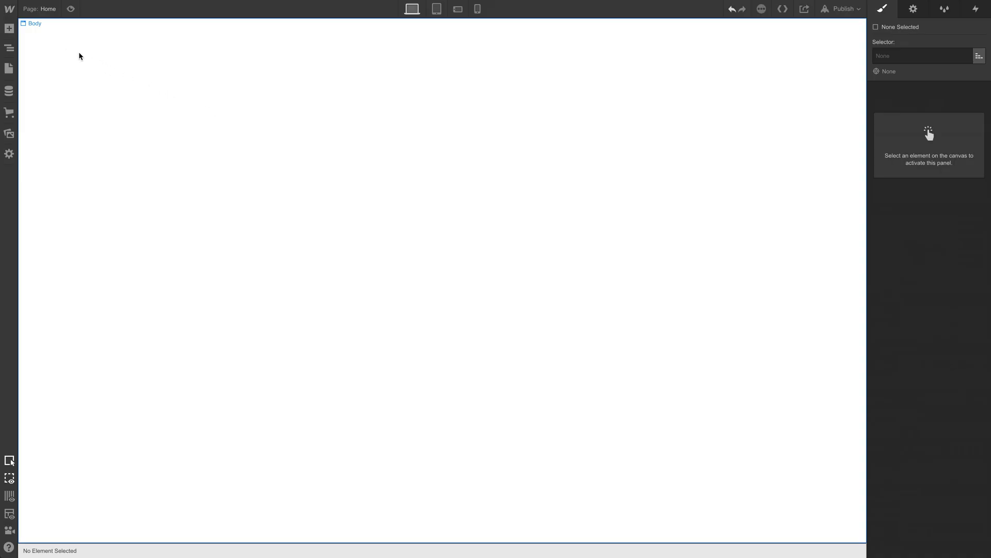
# Place a grid on the empty page and edit it to two columns by two rows
pyautogui.click(15, 31)
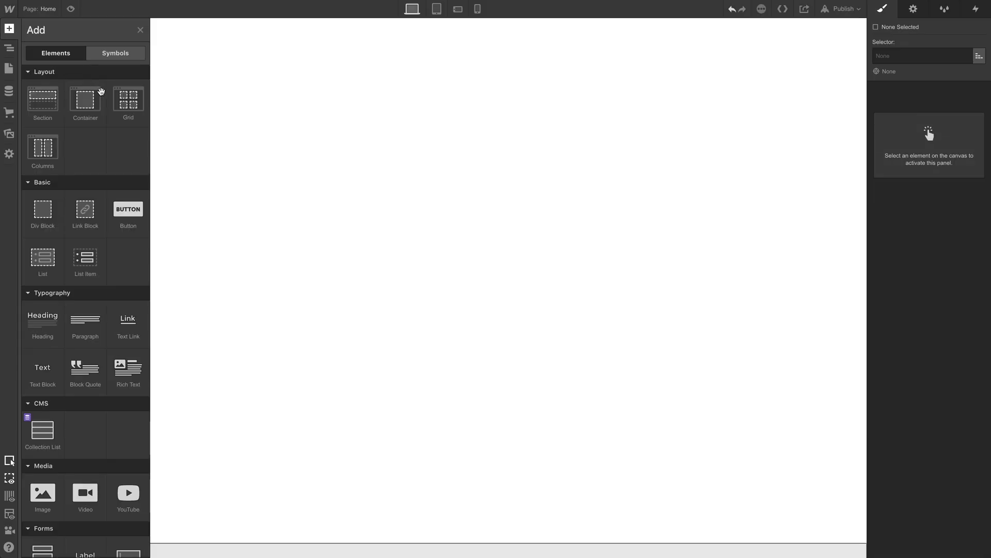
pyautogui.moveTo(114, 100); pyautogui.dragTo(228, 110)
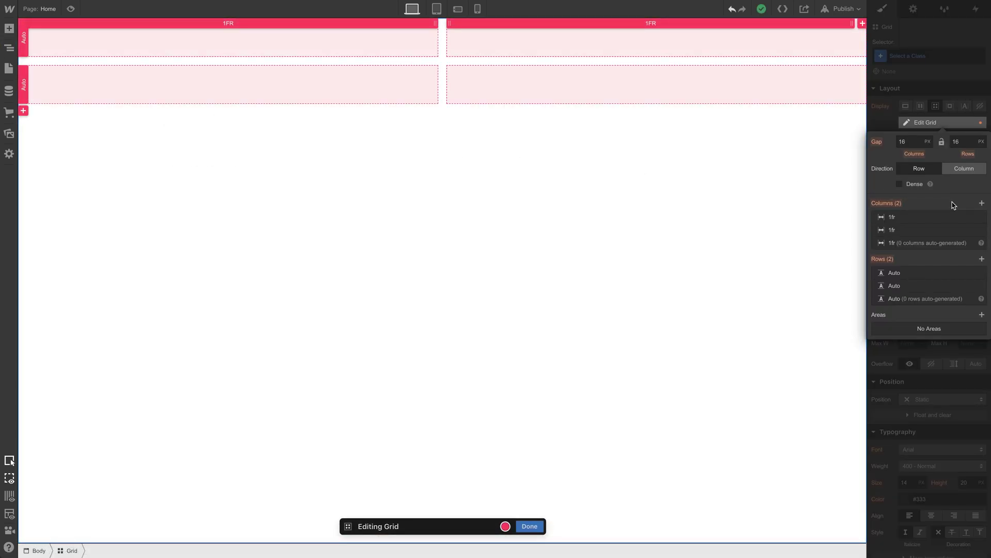
pyautogui.click(982, 204)
pyautogui.click(982, 204)
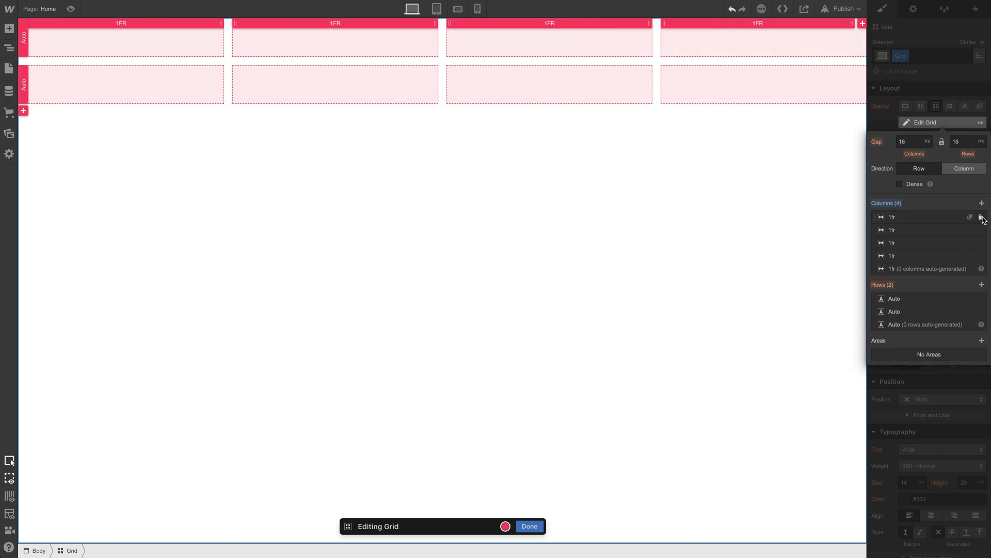
pyautogui.click(982, 217)
pyautogui.click(981, 218)
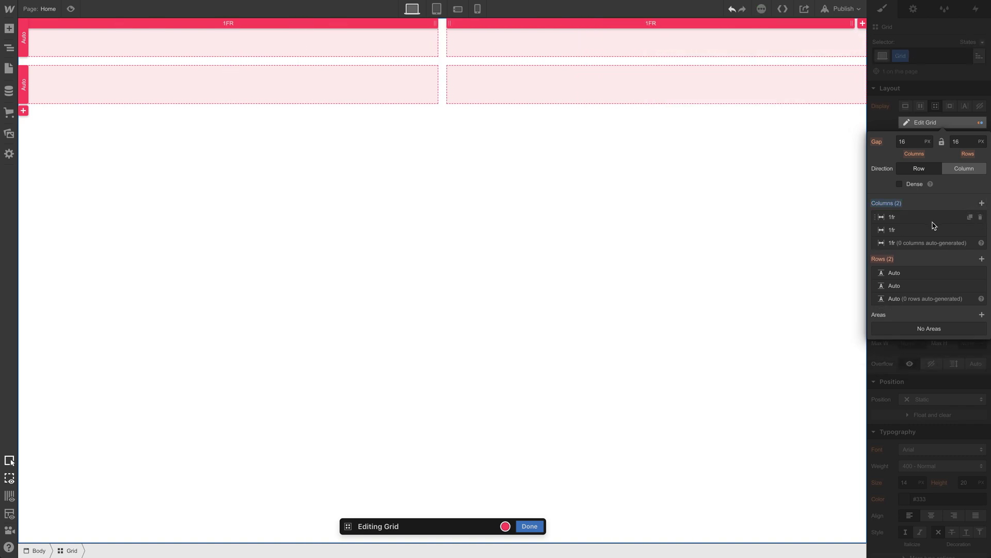
pyautogui.click(530, 526)
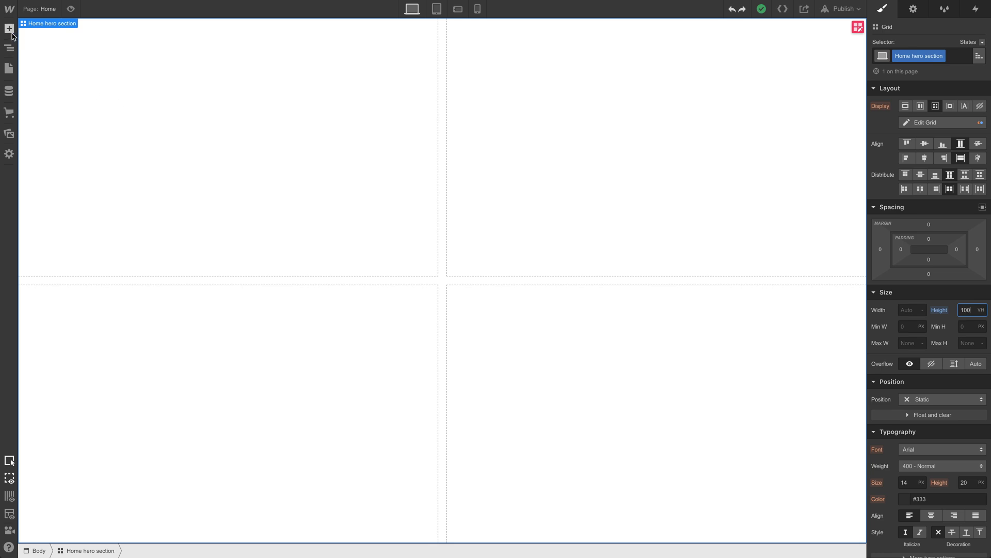
# Put a div block in the grid's top-left cell with the class Home hero image
pyautogui.click(9, 30)
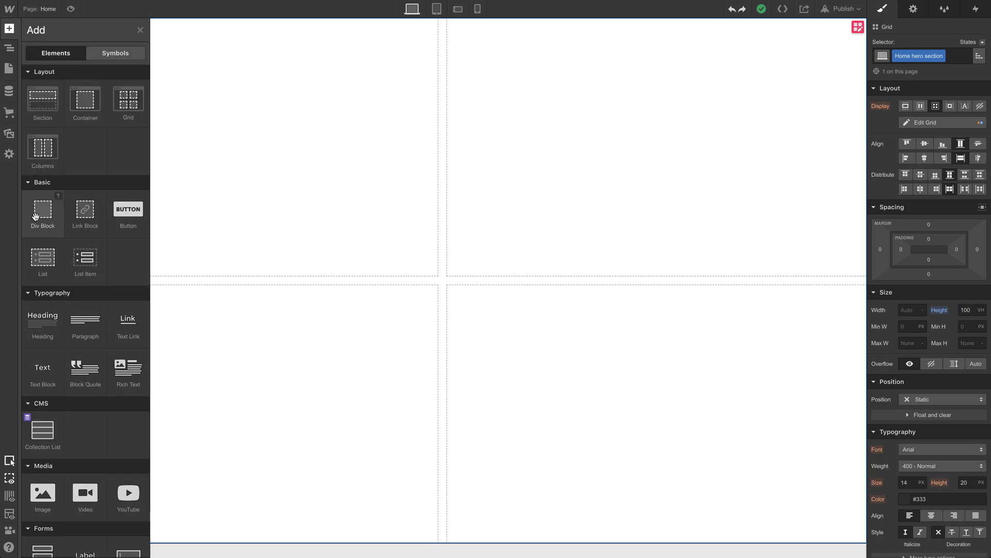
pyautogui.moveTo(35, 216); pyautogui.dragTo(216, 167)
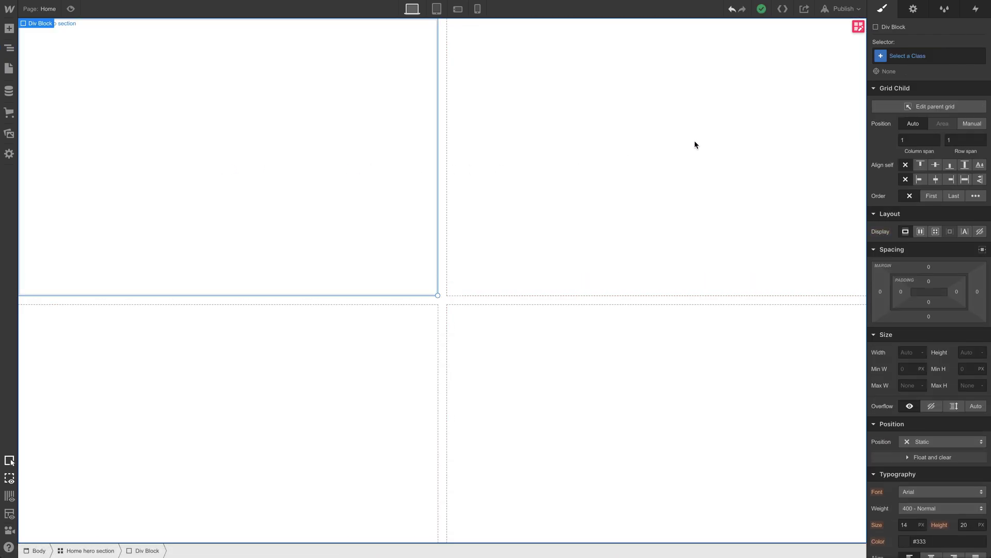
pyautogui.click(906, 58)
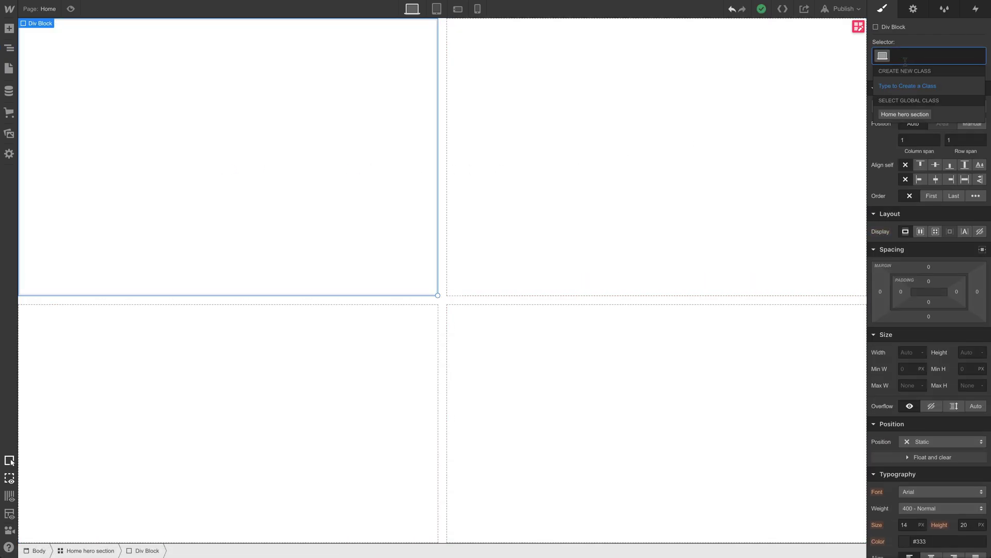
pyautogui.write('Home hero image')
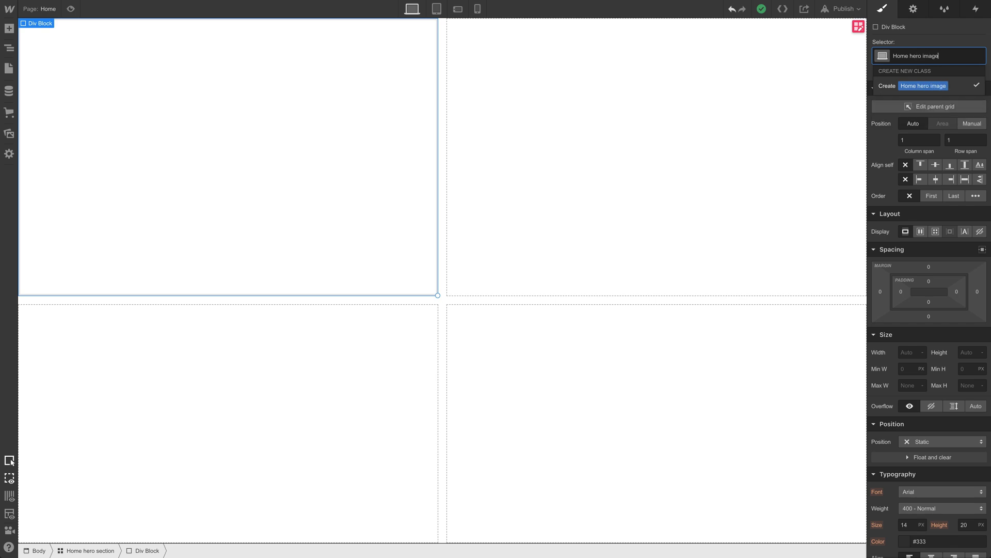
pyautogui.press('Return')
# Give it a centred, cover-sized Featured design 1.jpg background, keeping it in the top-left cell
pyautogui.scroll(-5, 958, 240)
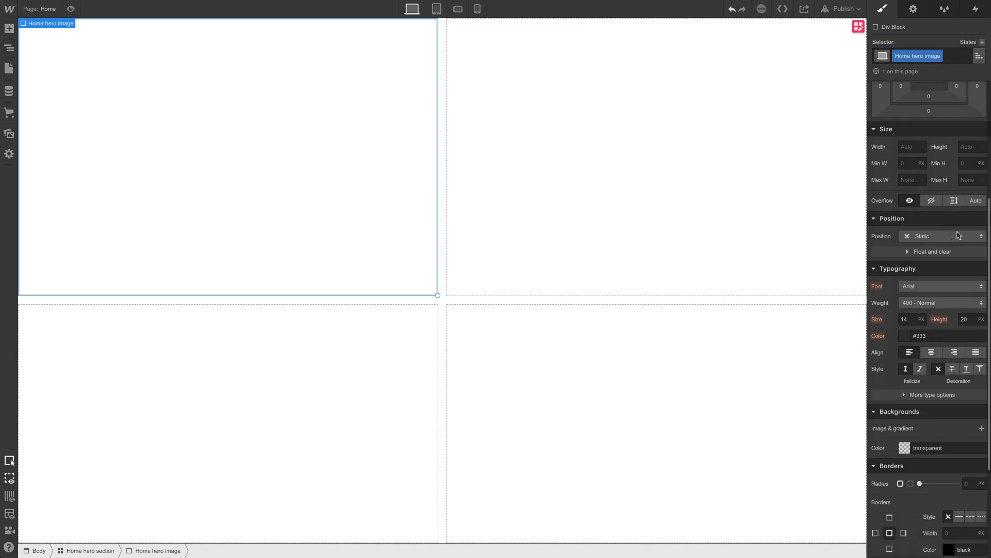
pyautogui.click(980, 358)
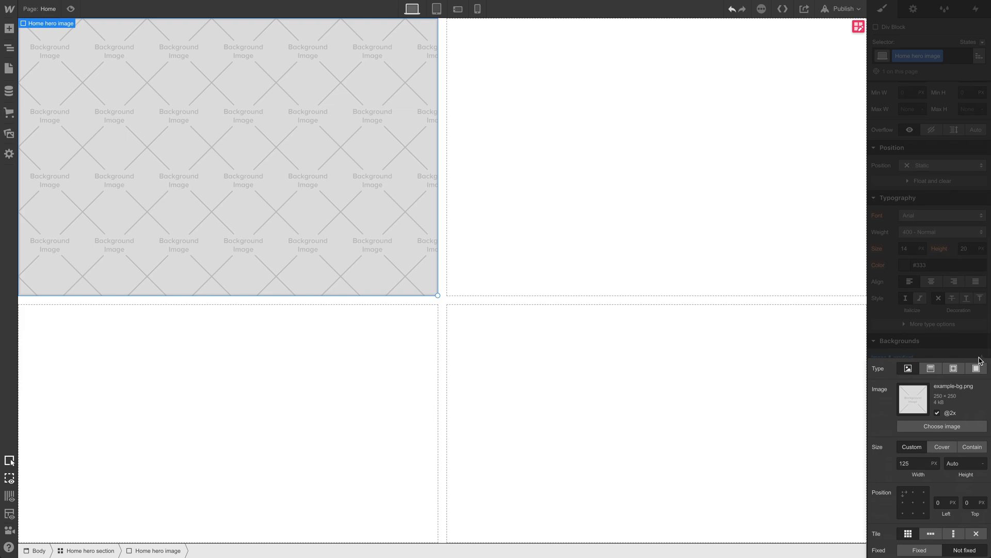
pyautogui.click(953, 426)
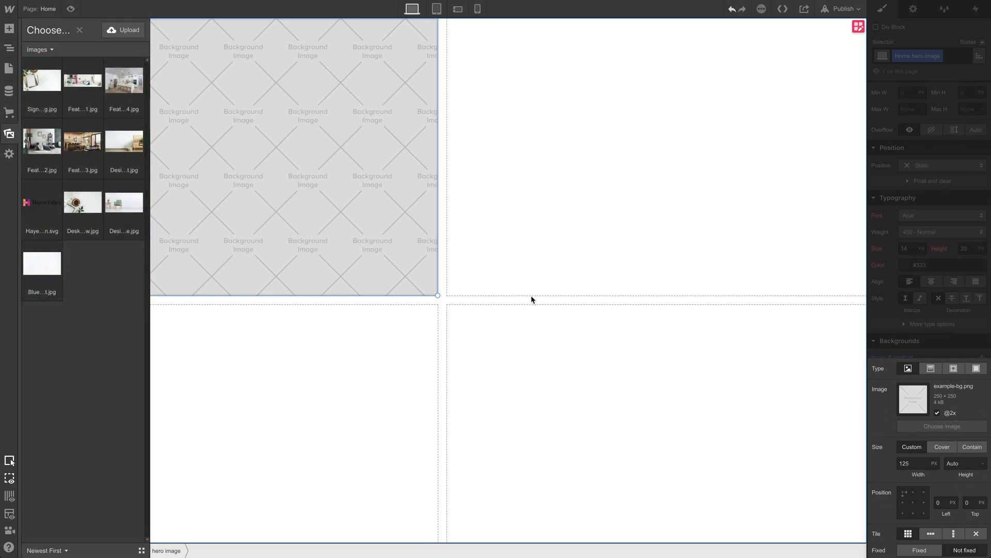
pyautogui.click(81, 87)
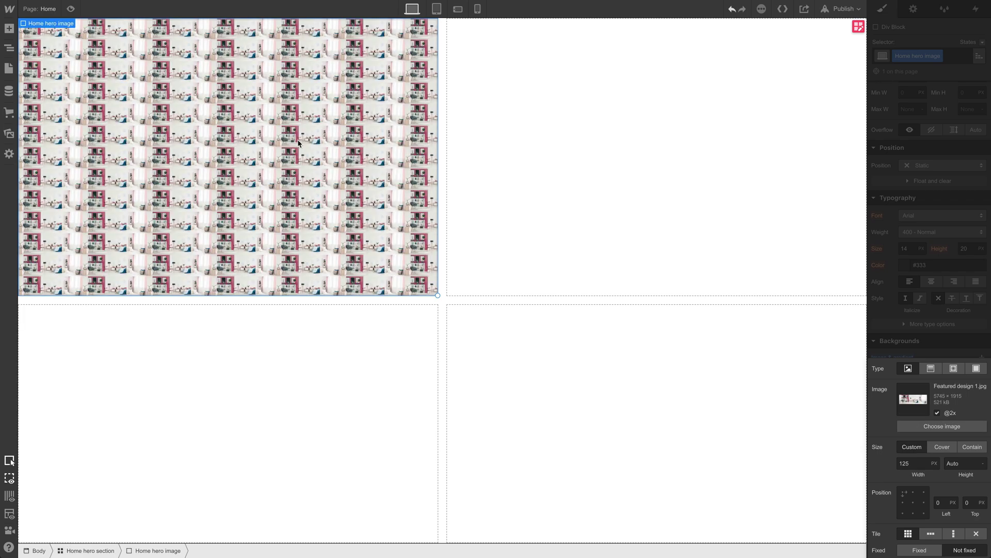
pyautogui.click(943, 447)
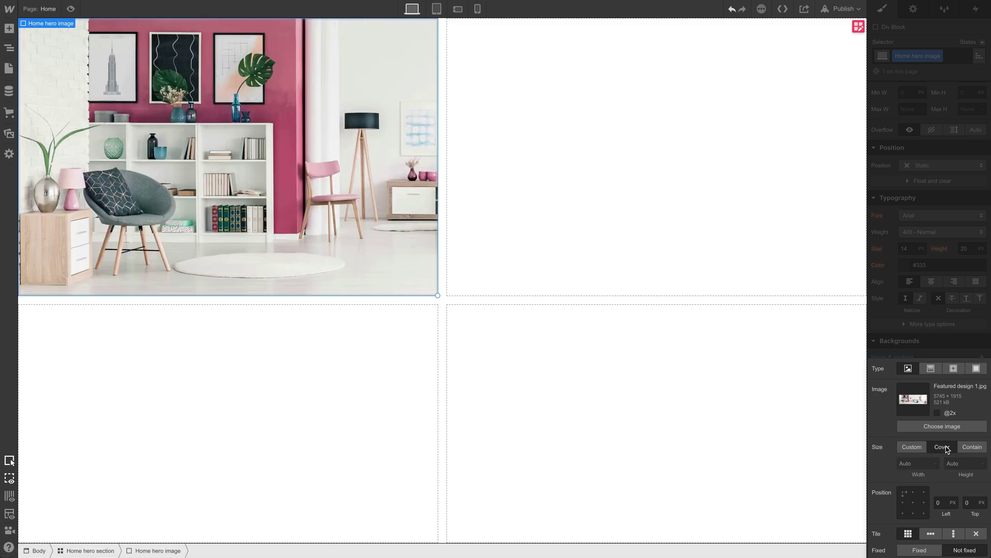
pyautogui.click(913, 503)
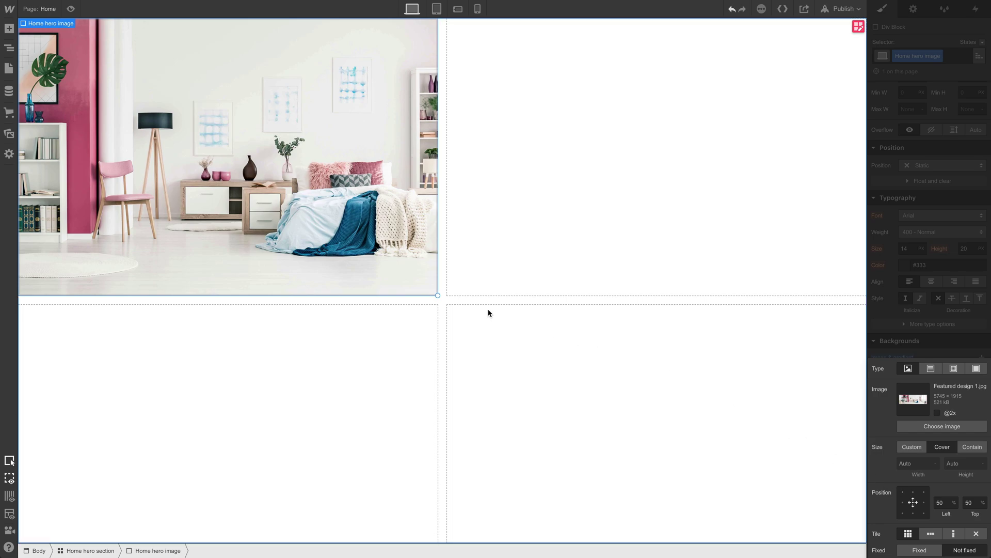
pyautogui.moveTo(436, 294); pyautogui.dragTo(590, 287)
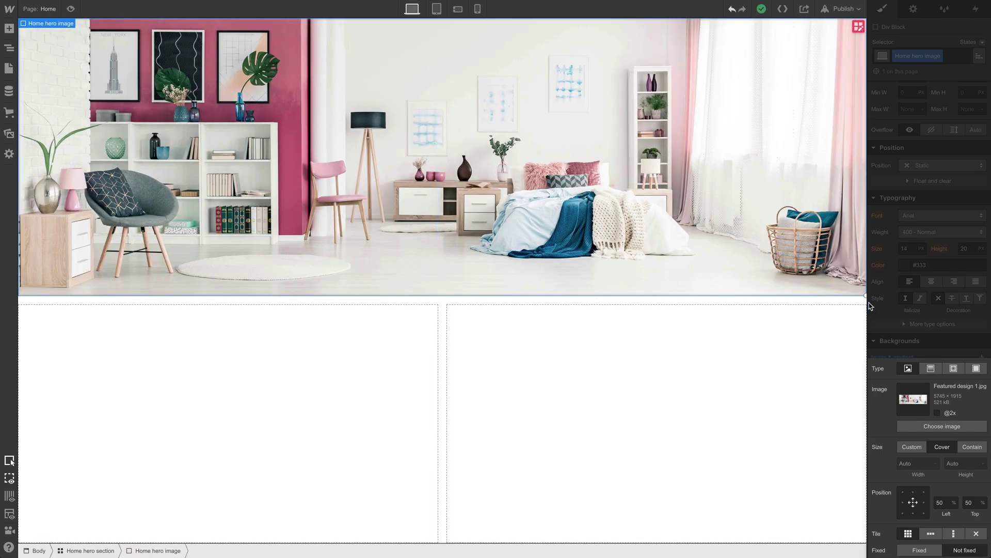
pyautogui.moveTo(866, 298); pyautogui.dragTo(415, 383)
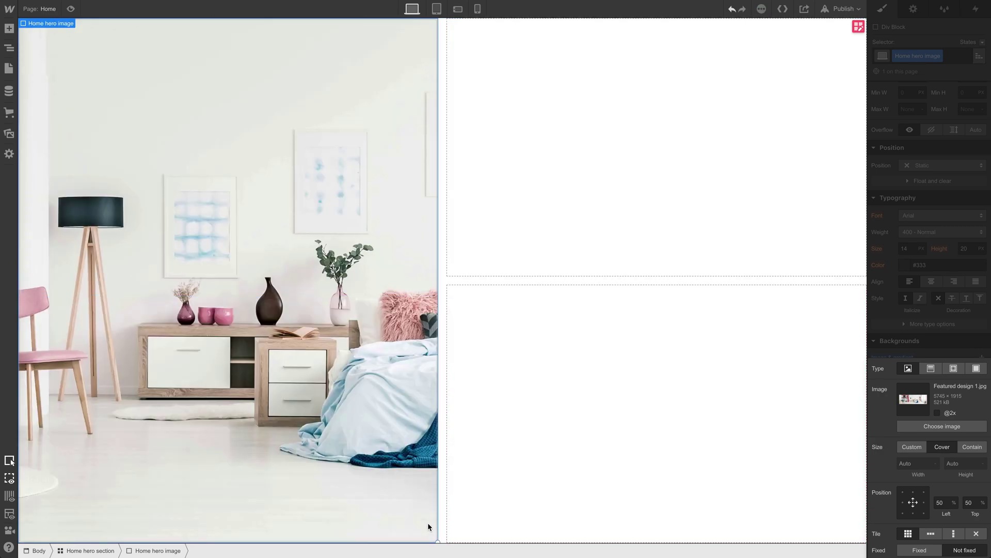
pyautogui.moveTo(436, 539); pyautogui.dragTo(433, 259)
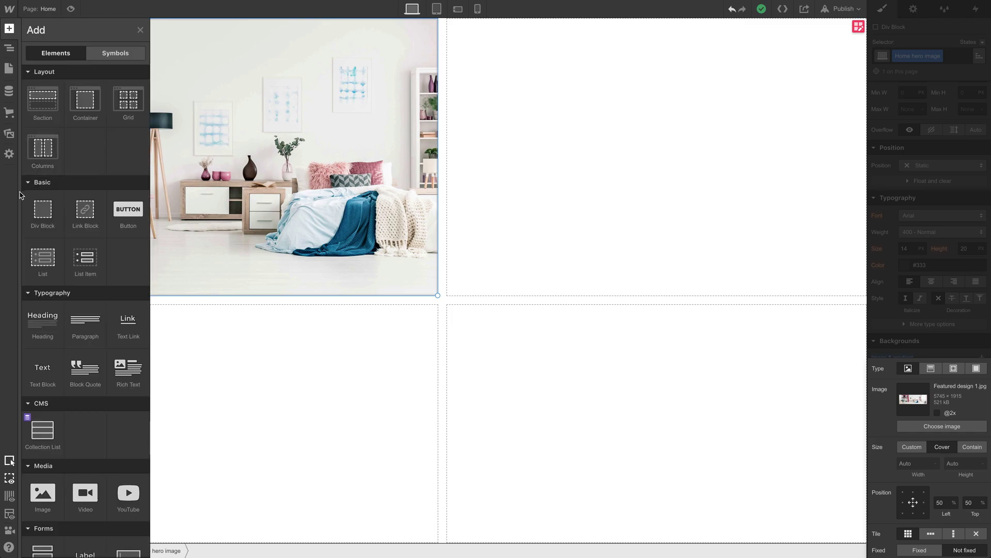
# Drop a div block into the top-right grid cell and class it Home hero content
pyautogui.moveTo(31, 211); pyautogui.dragTo(542, 156)
pyautogui.click(917, 57)
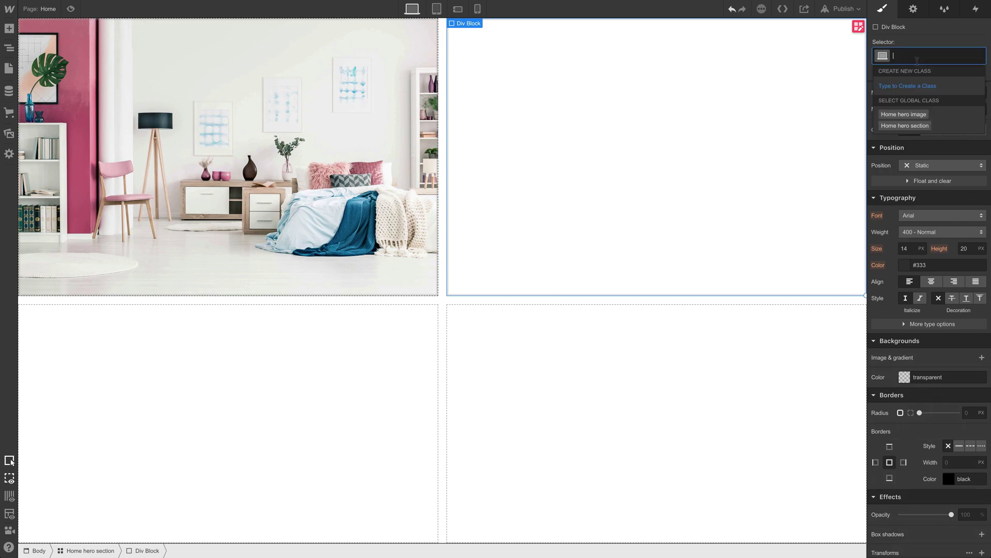
pyautogui.write('Home h')
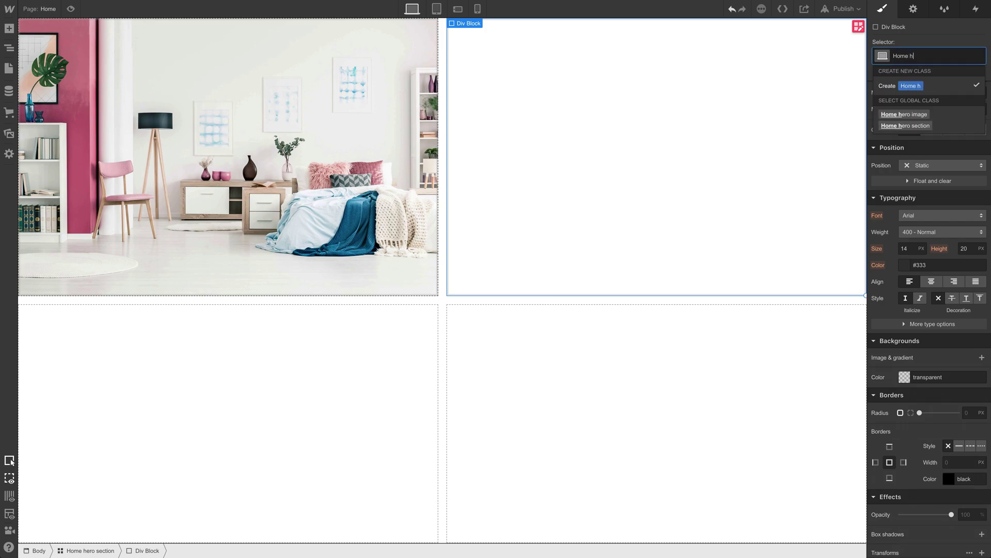
pyautogui.write('ero content')
pyautogui.press('Return')
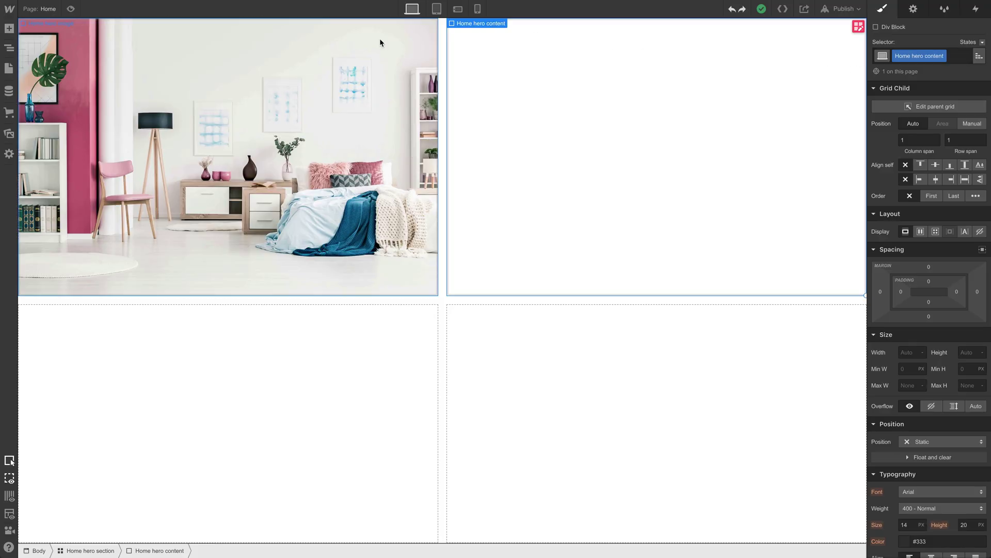
# Place a Heading element inside the Home hero content block
pyautogui.click(9, 50)
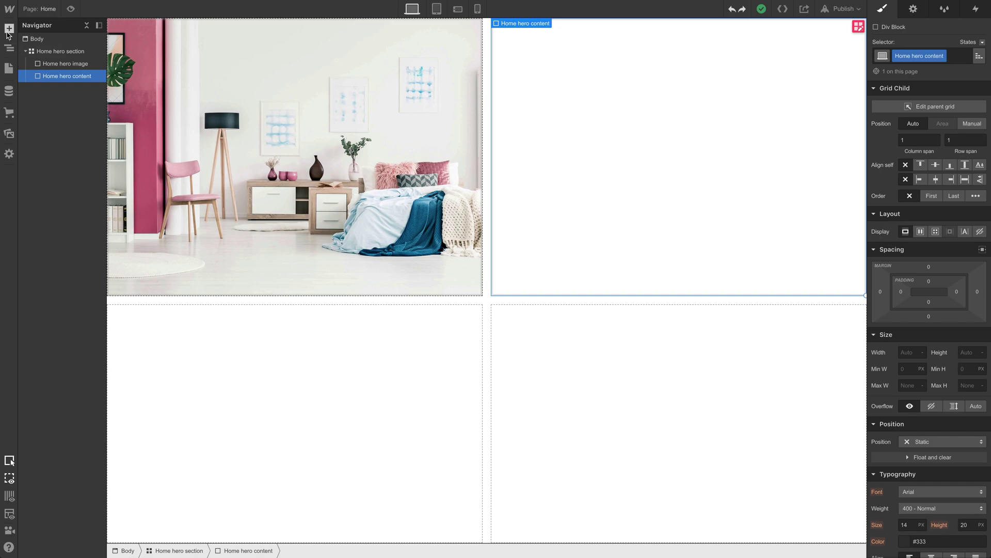
pyautogui.click(7, 32)
pyautogui.moveTo(40, 318); pyautogui.dragTo(66, 81)
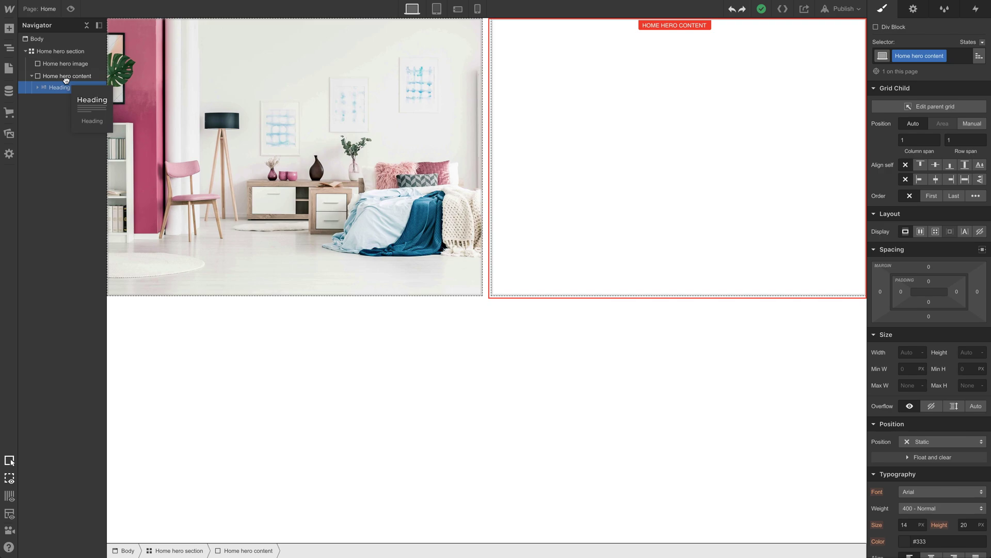
pyautogui.moveTo(66, 80); pyautogui.dragTo(68, 82)
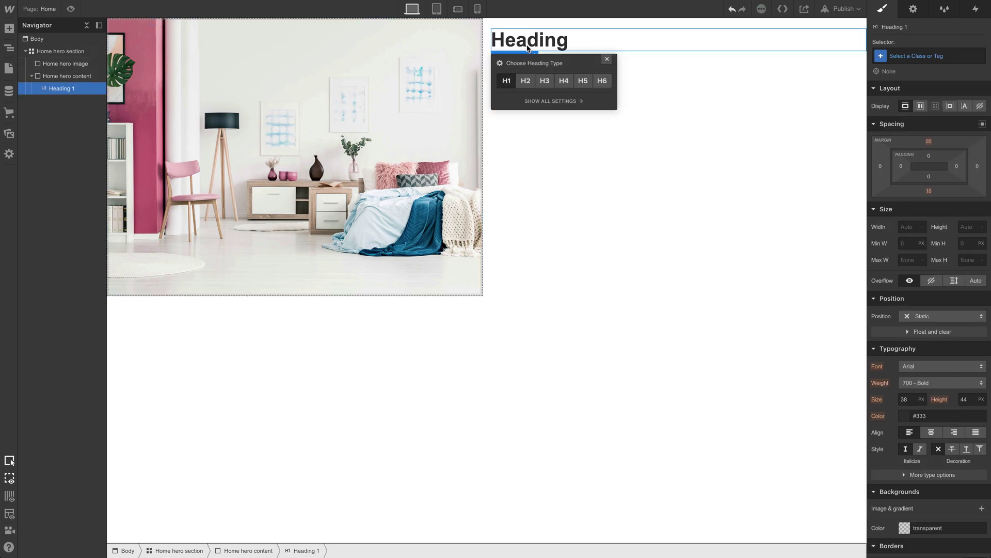
# Change the heading to 'We make homes look beautiful.' and give it the Major heading class
pyautogui.doubleClick(580, 39)
pyautogui.doubleClick(581, 36)
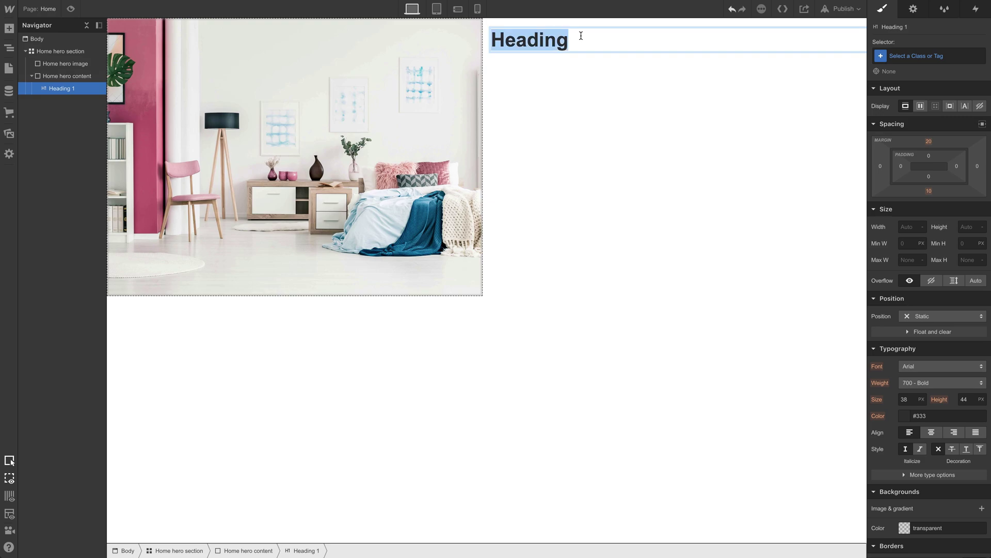
pyautogui.write('We make home')
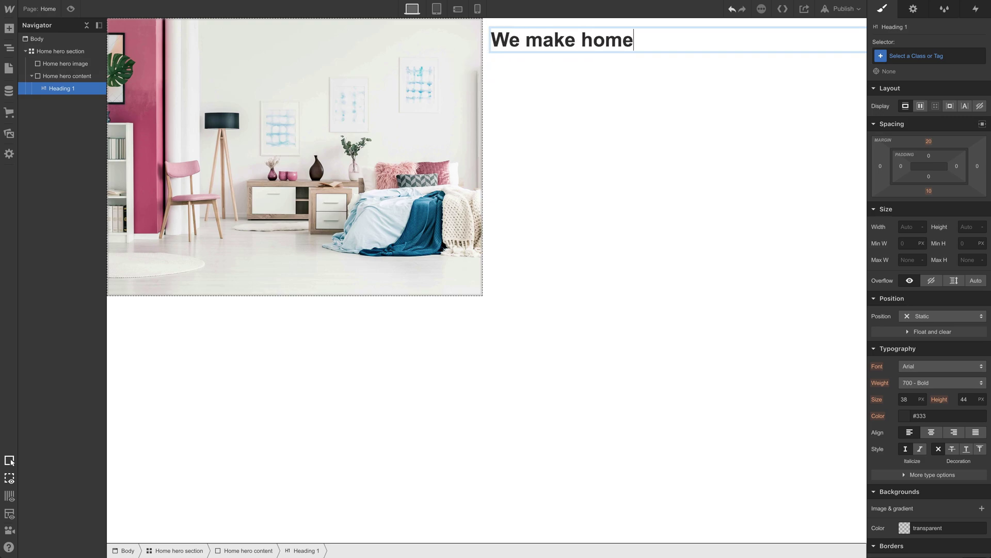
pyautogui.write('s look beautiful.')
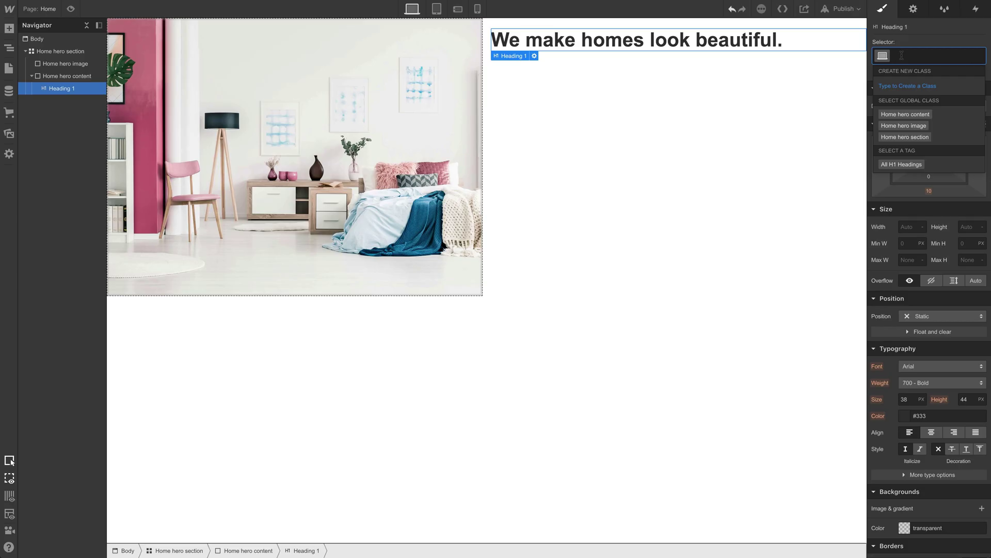
pyautogui.write('Major heading')
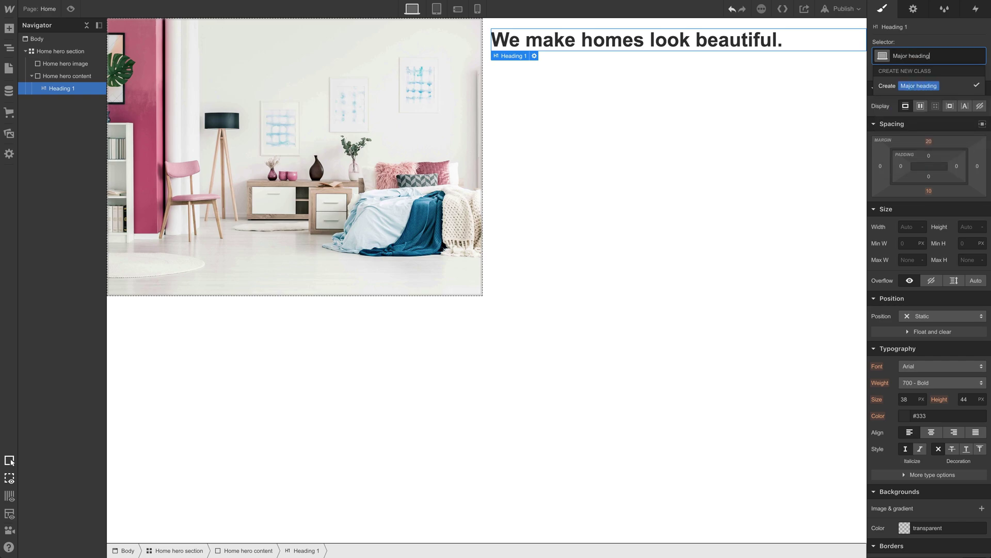
pyautogui.press('Return')
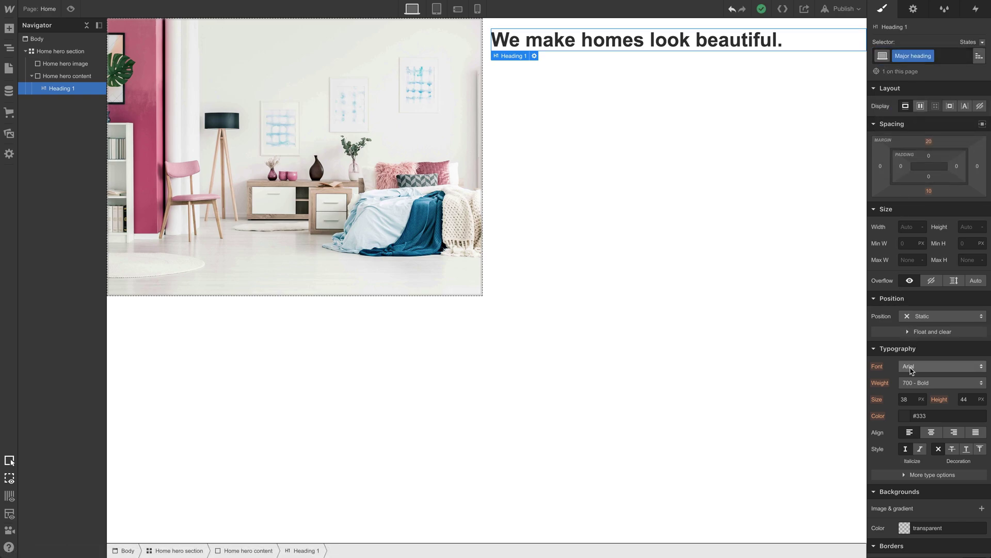
# Set the Major heading font to Playfair Display at weight 400 - Normal
pyautogui.click(911, 370)
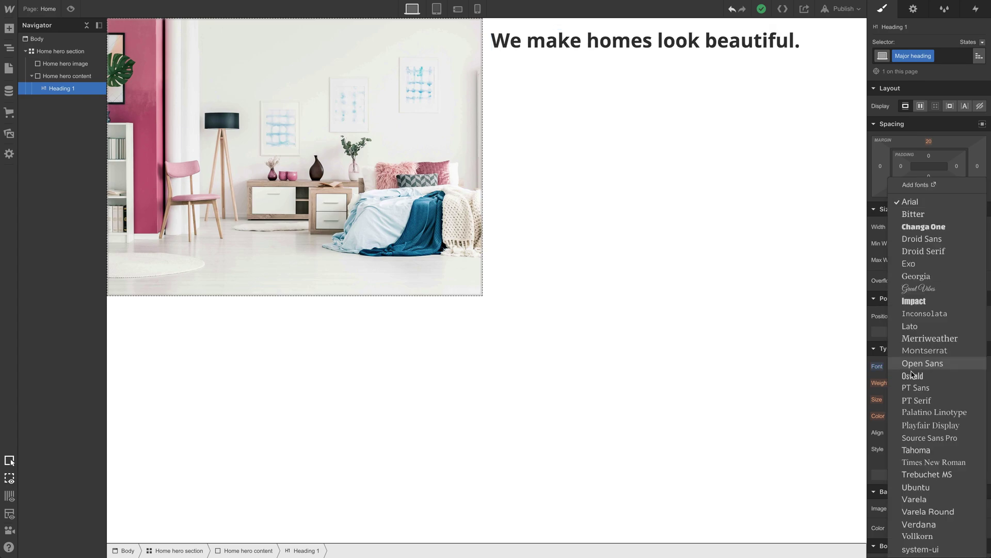
pyautogui.click(918, 427)
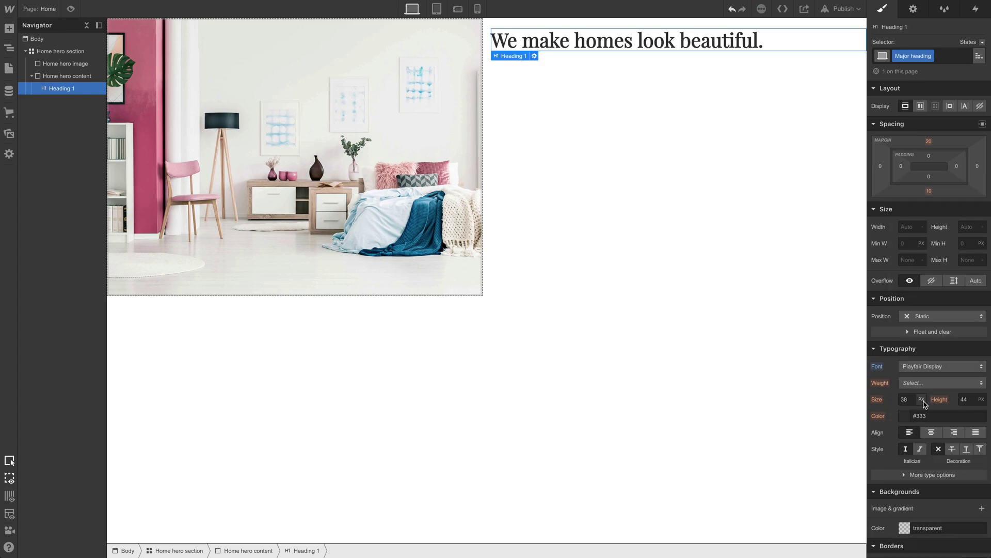
pyautogui.click(933, 384)
pyautogui.click(946, 345)
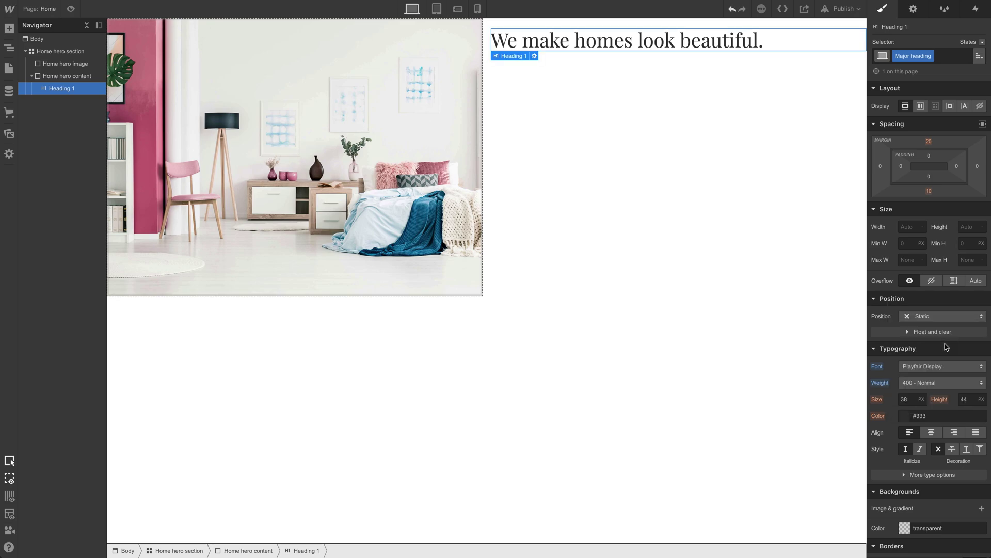
# Colour the heading with the photo's pink wall, lightened to Pale Violet Red (#f07993)
pyautogui.click(907, 417)
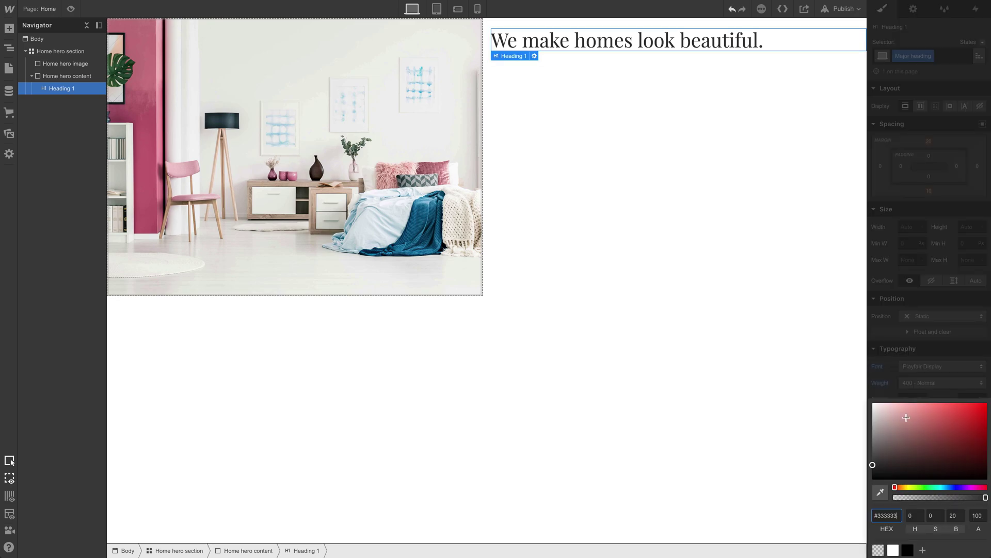
pyautogui.click(881, 494)
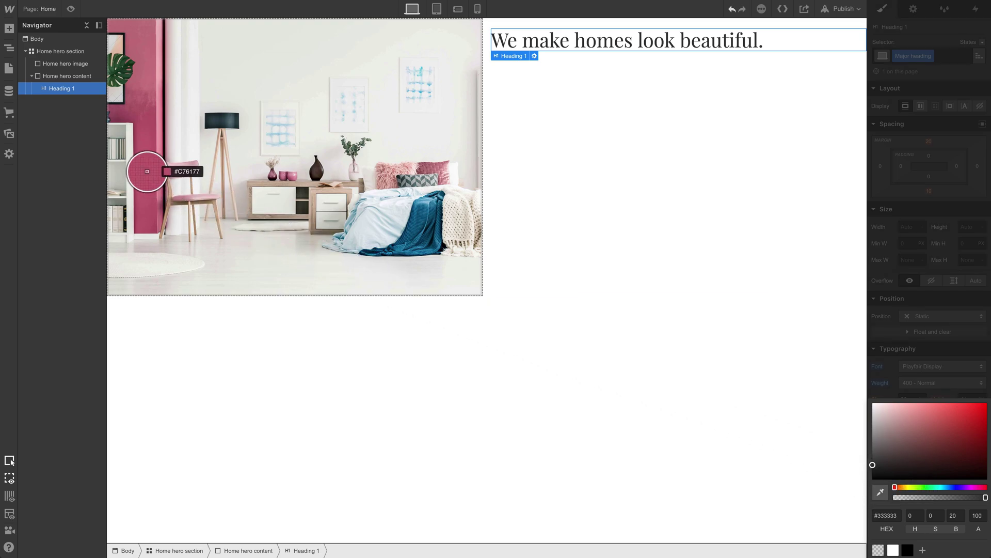
pyautogui.click(147, 171)
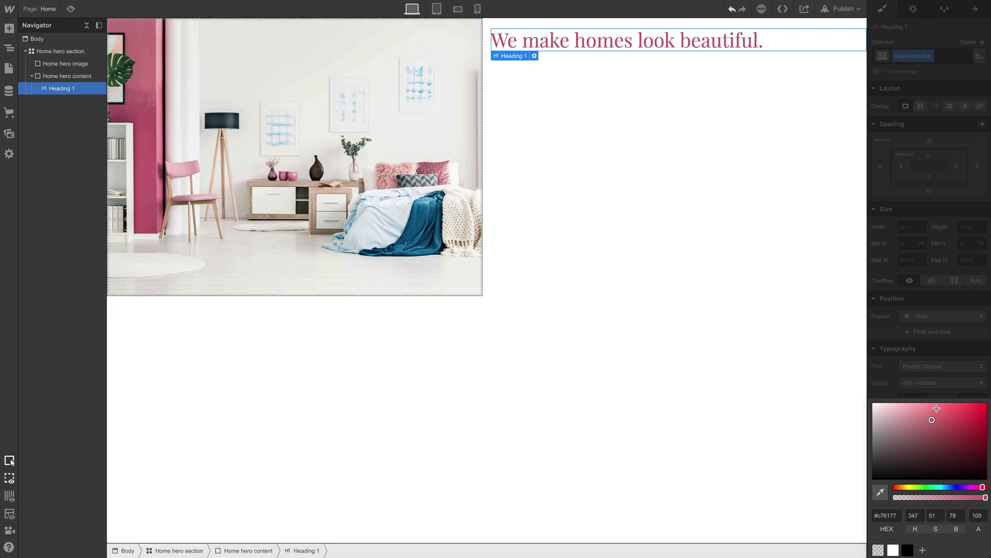
pyautogui.moveTo(931, 418); pyautogui.dragTo(930, 407)
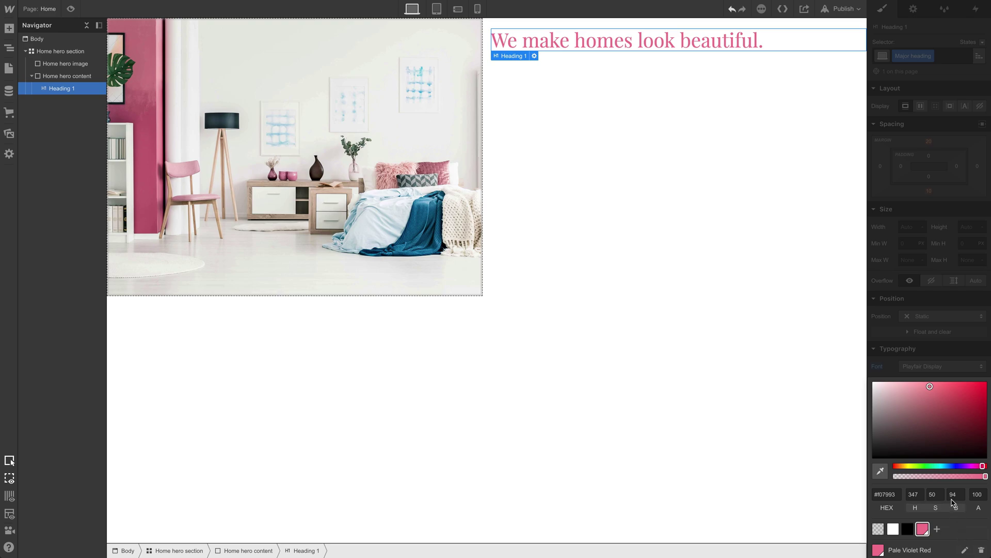
pyautogui.click(948, 357)
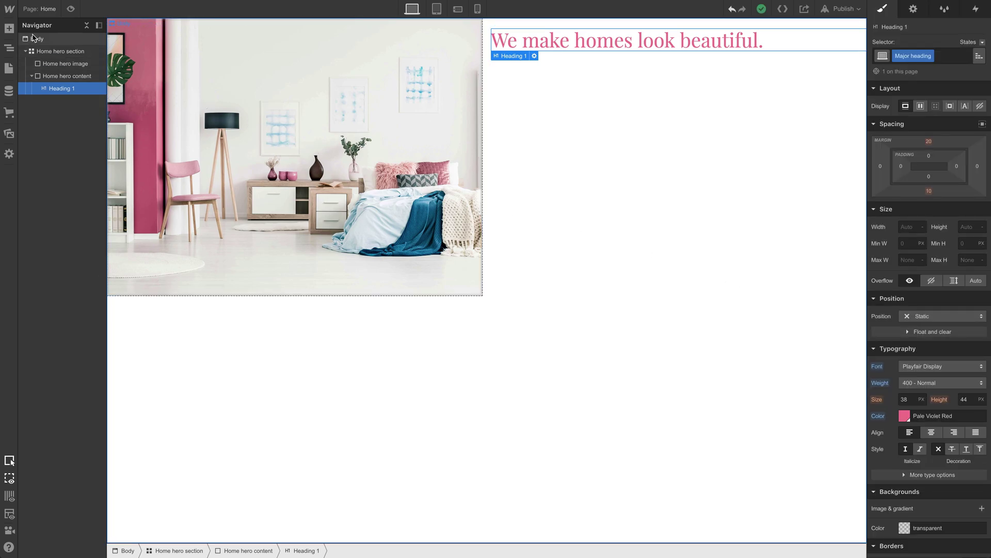
# Add a paragraph and a button under the heading, labelling the button 'Let's chat'
pyautogui.click(8, 29)
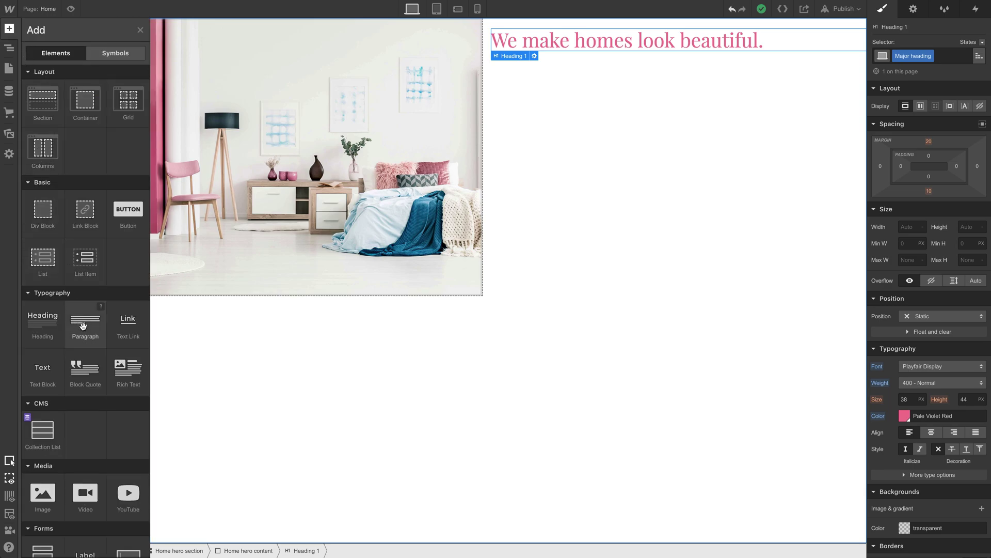
pyautogui.moveTo(82, 326); pyautogui.dragTo(65, 112)
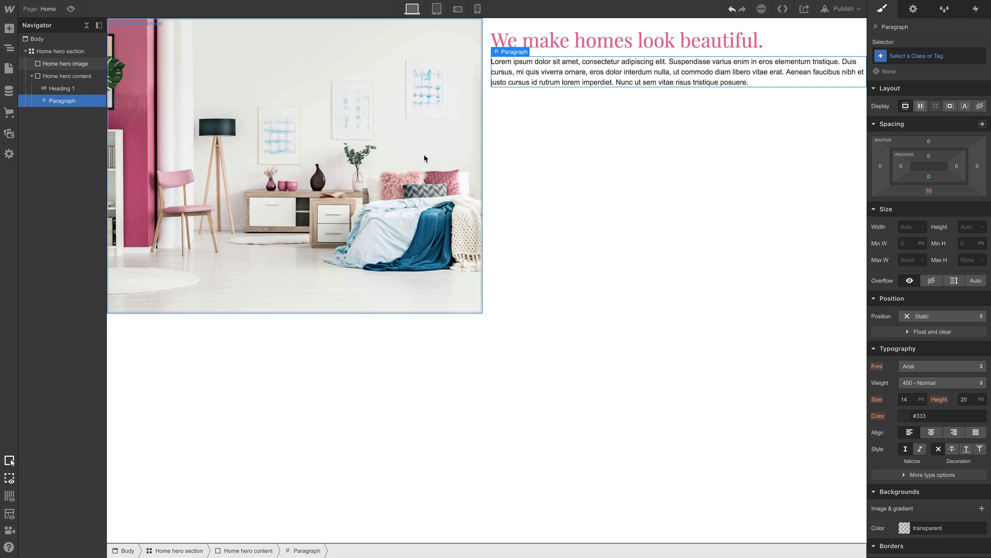
pyautogui.click(11, 30)
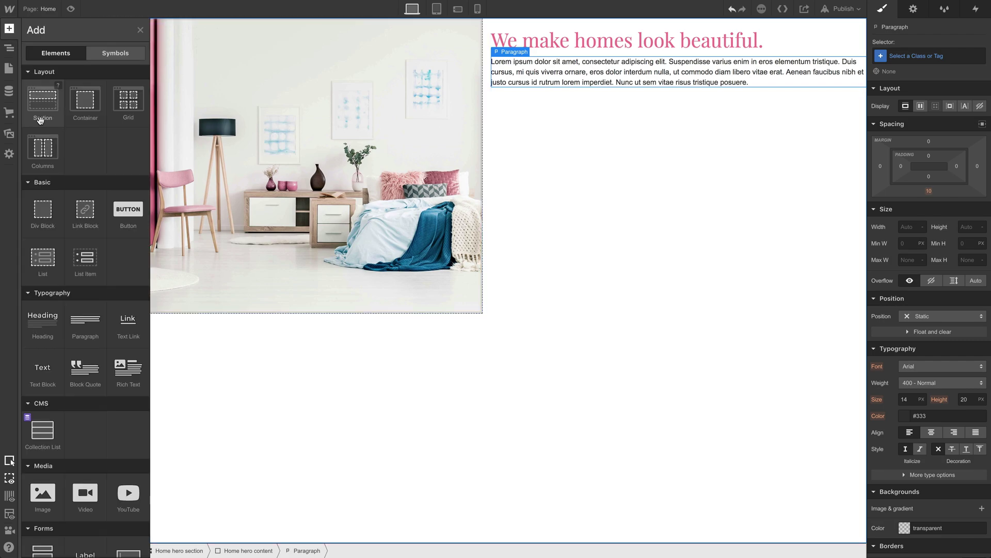
pyautogui.moveTo(122, 211); pyautogui.dragTo(614, 146)
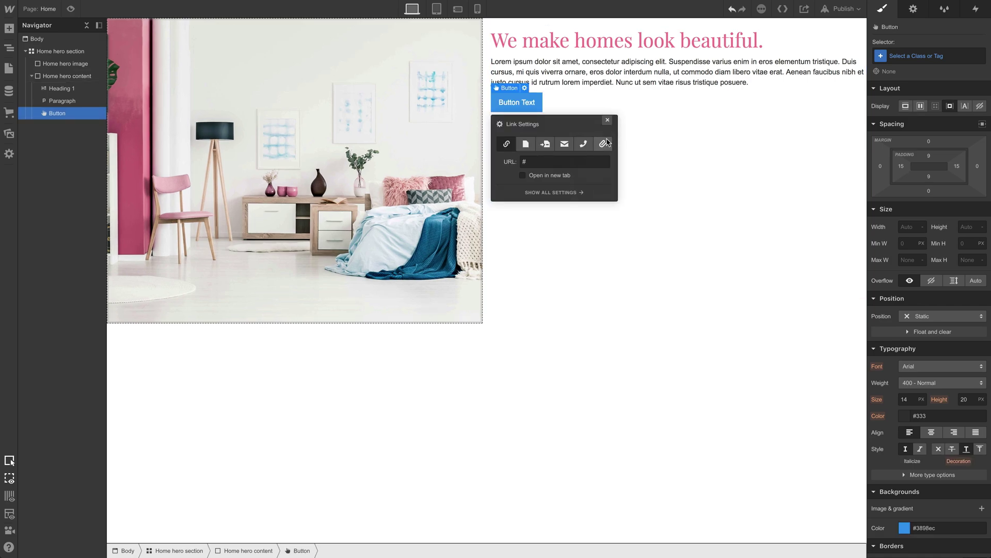
pyautogui.doubleClick(528, 103)
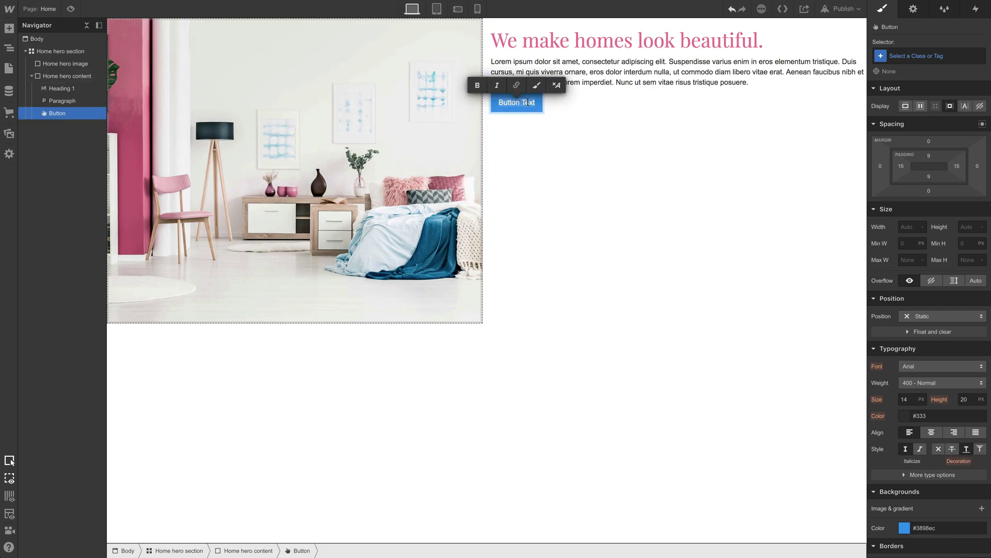
pyautogui.write("Let's cjha")
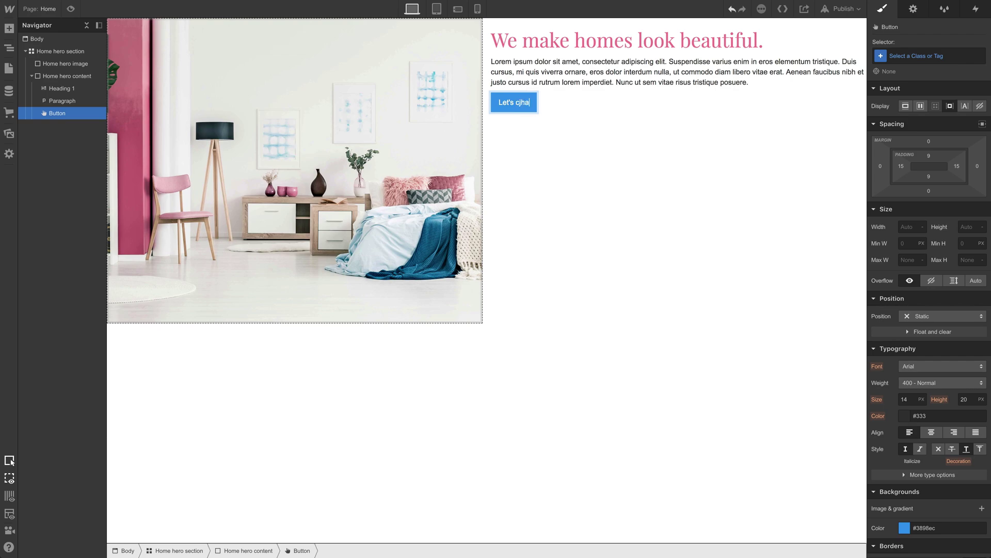
pyautogui.press('BackSpace')
pyautogui.press('BackSpace')
pyautogui.write('ha')
pyautogui.press('Escape')
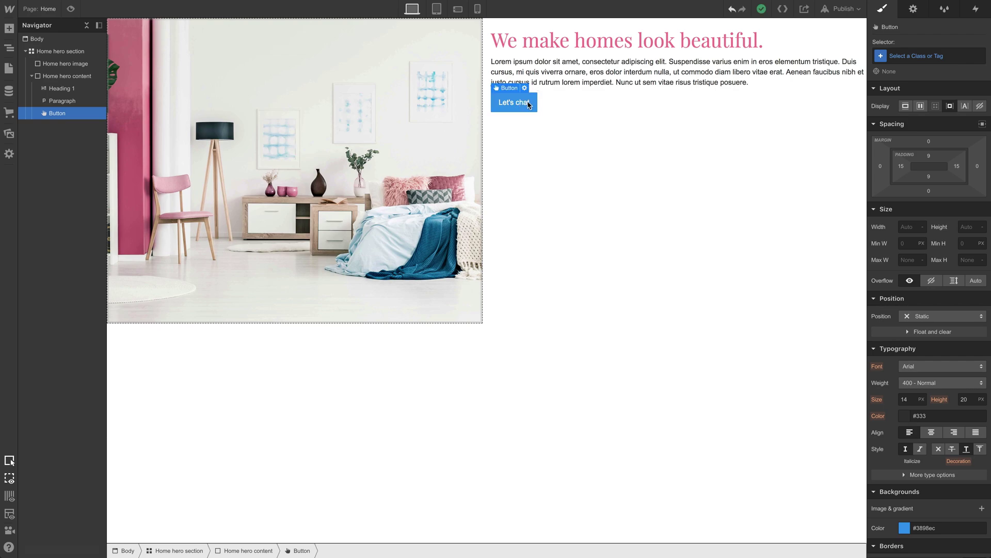
# Give the button a new Button class with the saved pink background
pyautogui.click(922, 53)
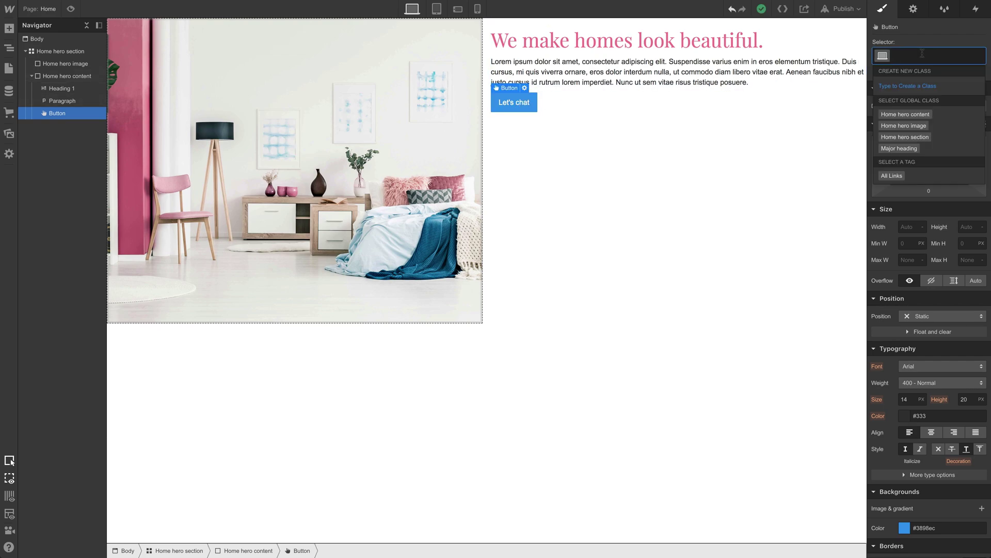
pyautogui.write('Button')
pyautogui.press('Return')
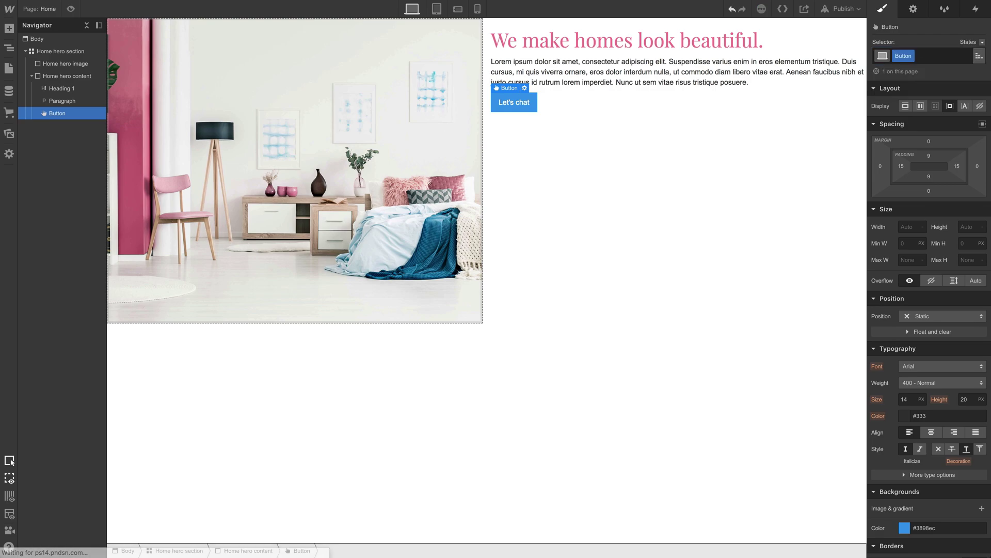
pyautogui.scroll(-3, 924, 243)
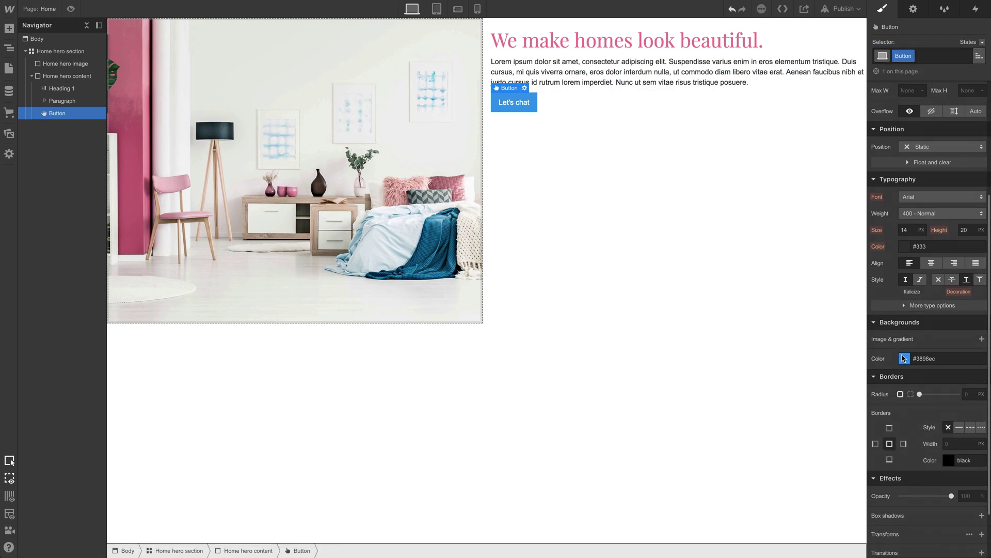
pyautogui.click(904, 358)
pyautogui.click(923, 519)
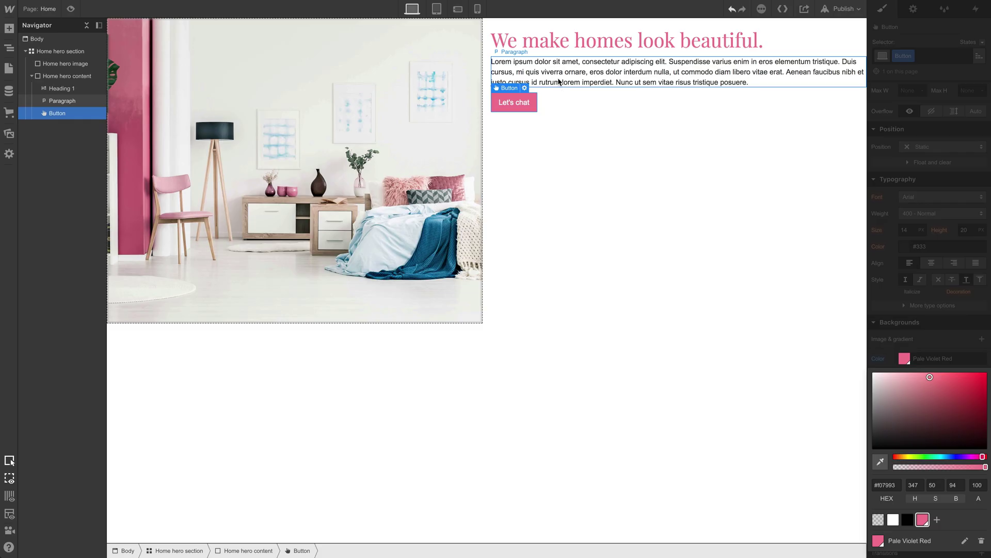
# Relabel the second button beside Let's chat as 'See our work'
pyautogui.click(568, 42)
pyautogui.scroll(3, 922, 141)
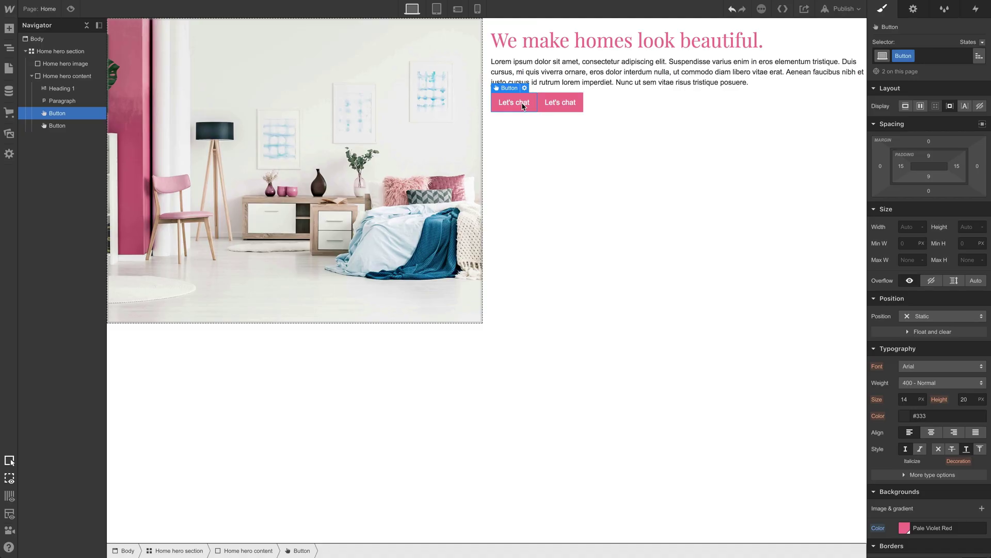
pyautogui.doubleClick(564, 106)
pyautogui.write('See our work')
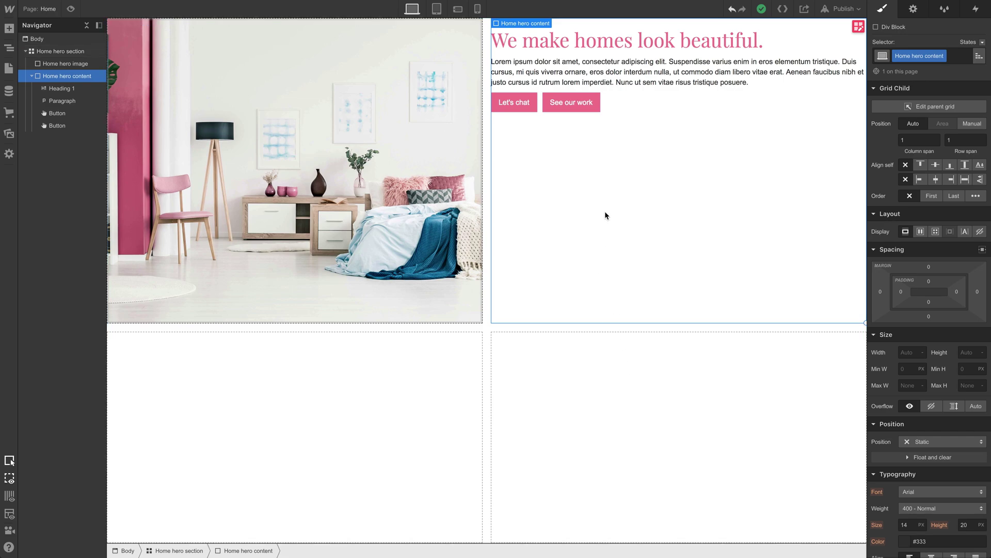
# Set Home hero content to manual grid placement in the bottom-right cell
pyautogui.moveTo(596, 205); pyautogui.dragTo(827, 265)
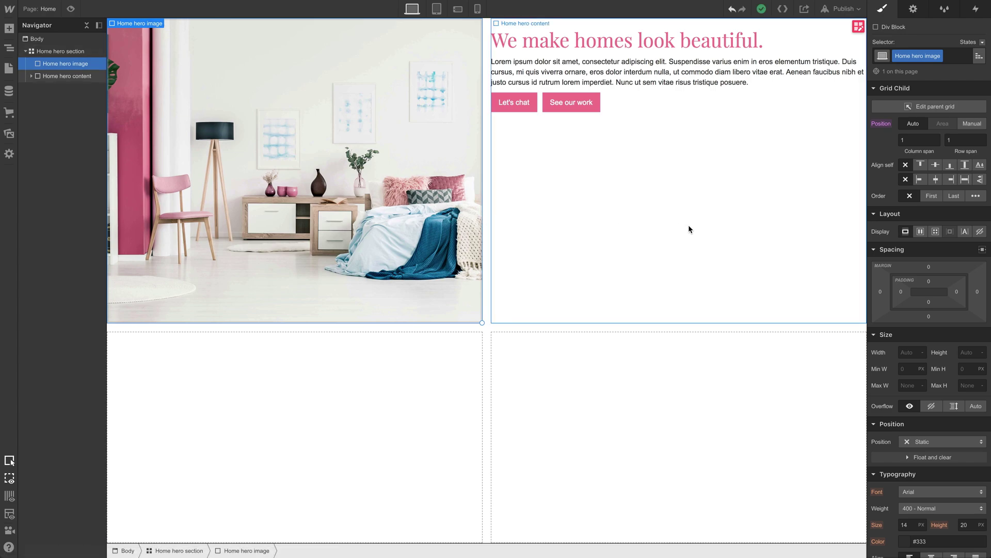
pyautogui.click(643, 213)
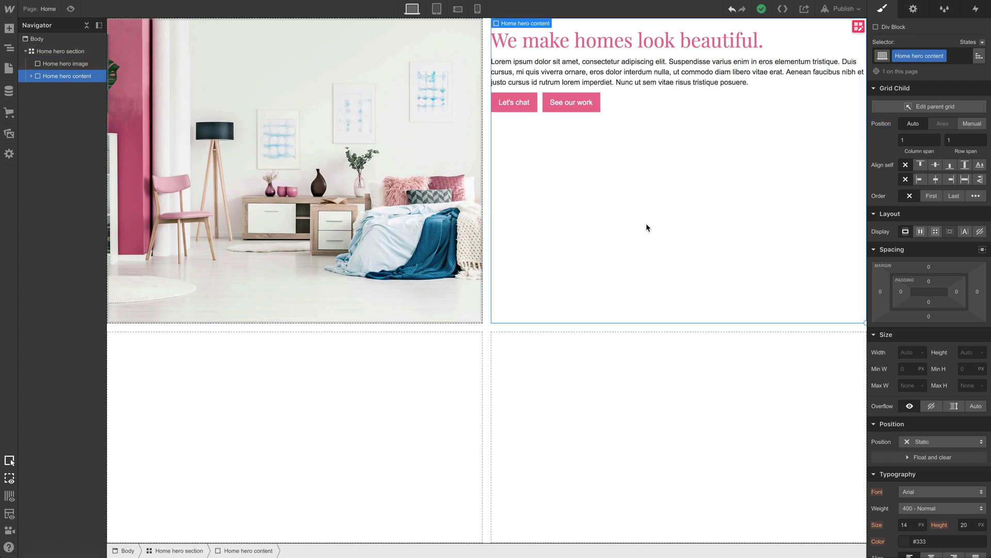
pyautogui.click(972, 127)
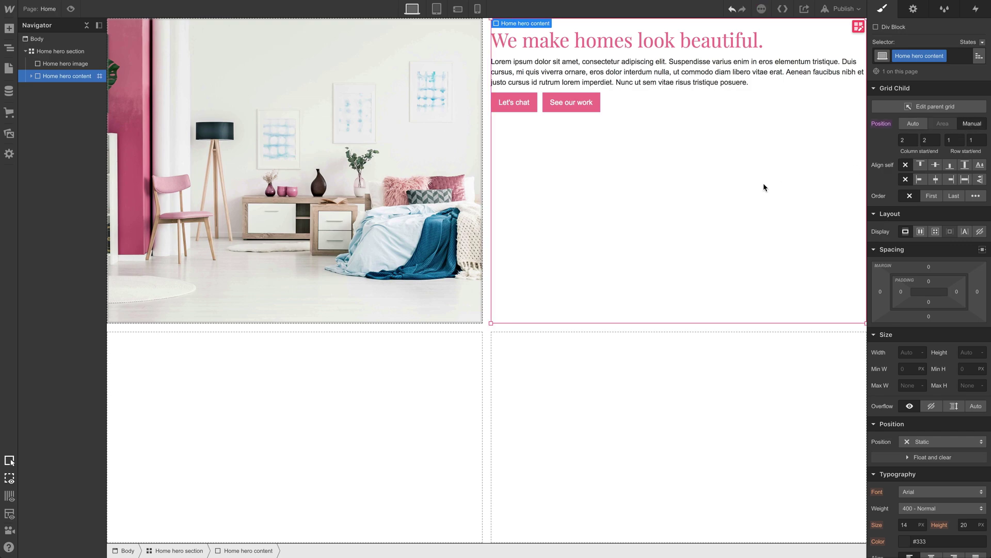
pyautogui.moveTo(765, 187); pyautogui.dragTo(645, 395)
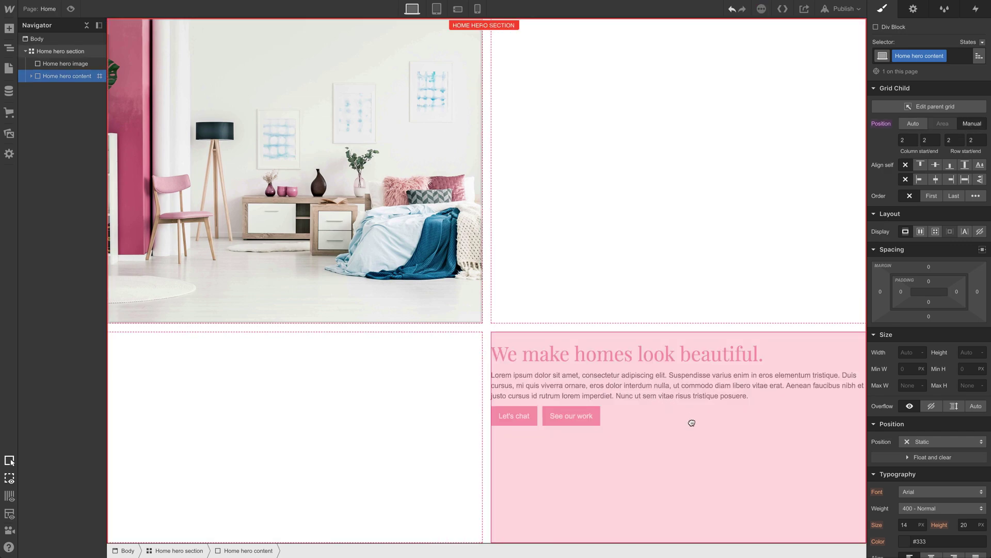
pyautogui.press('Escape')
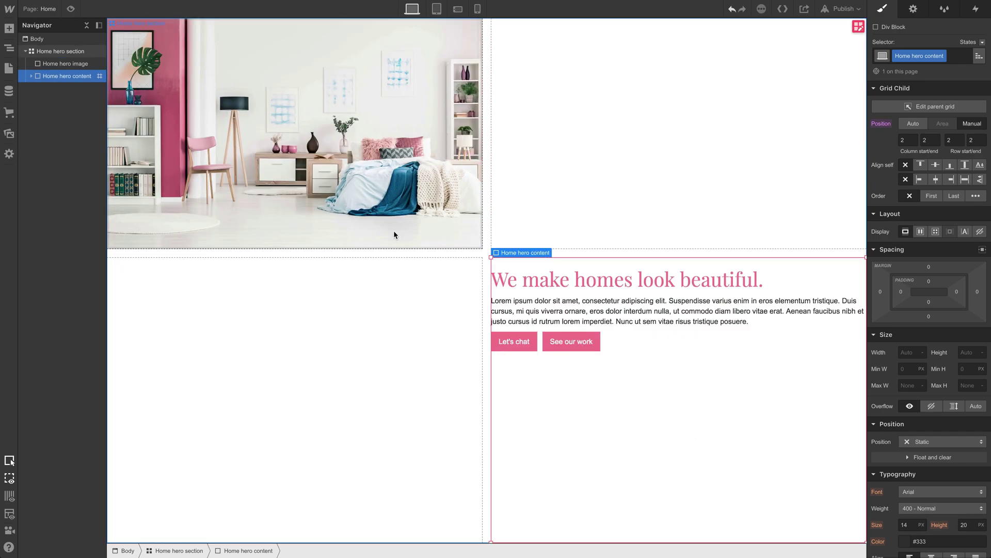
# Set Home hero image to manual placement spanning all four grid cells
pyautogui.click(405, 210)
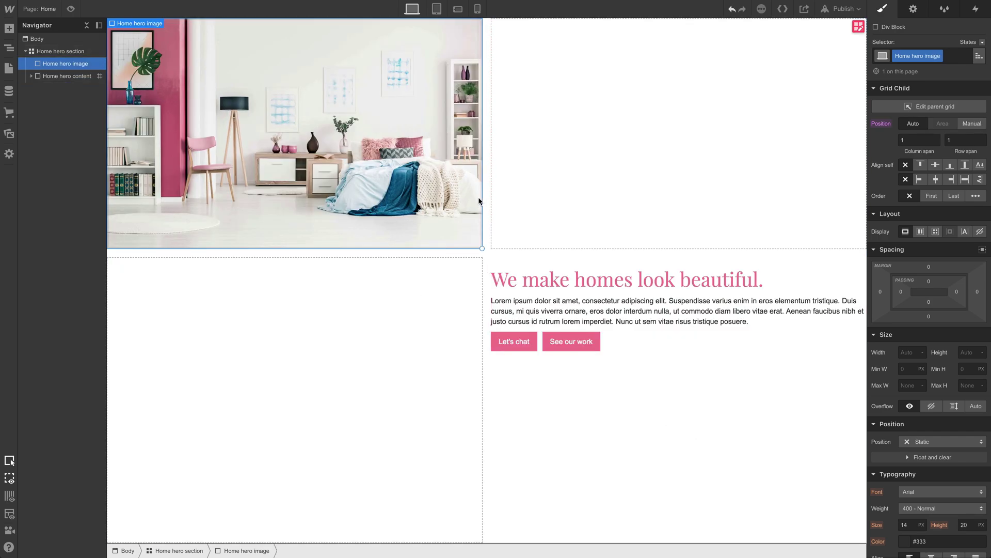
pyautogui.click(960, 127)
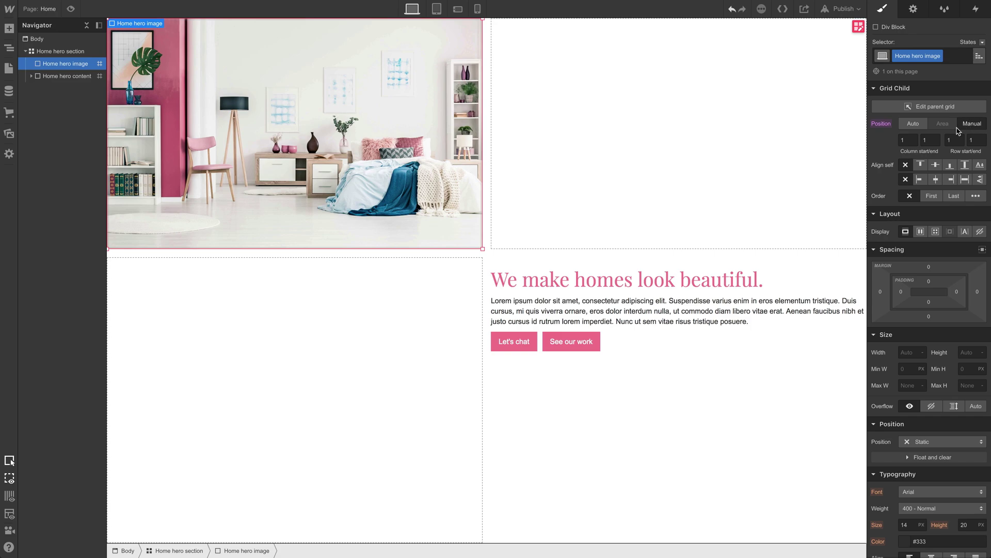
pyautogui.moveTo(483, 248); pyautogui.dragTo(819, 323)
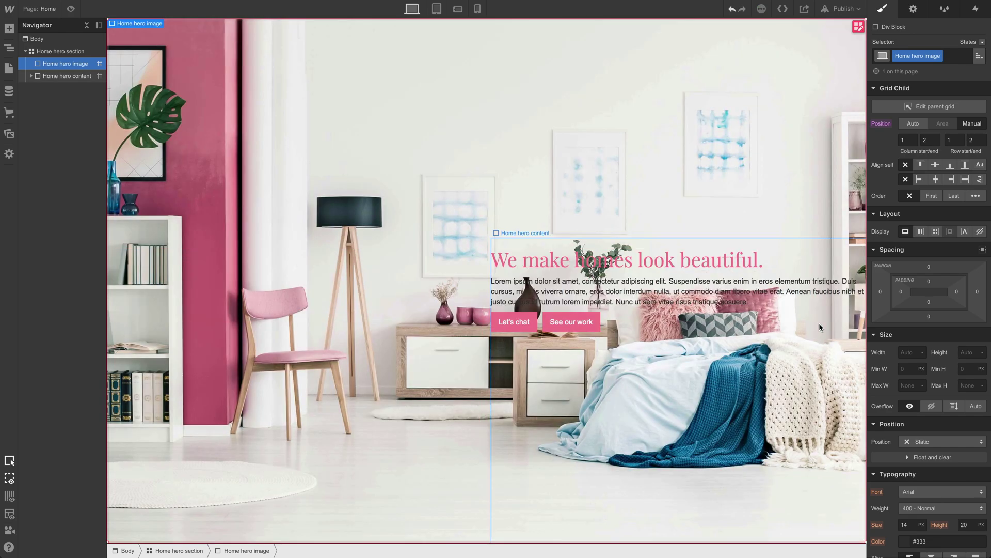
# Fill the Home hero content box with a solid white background
pyautogui.click(807, 374)
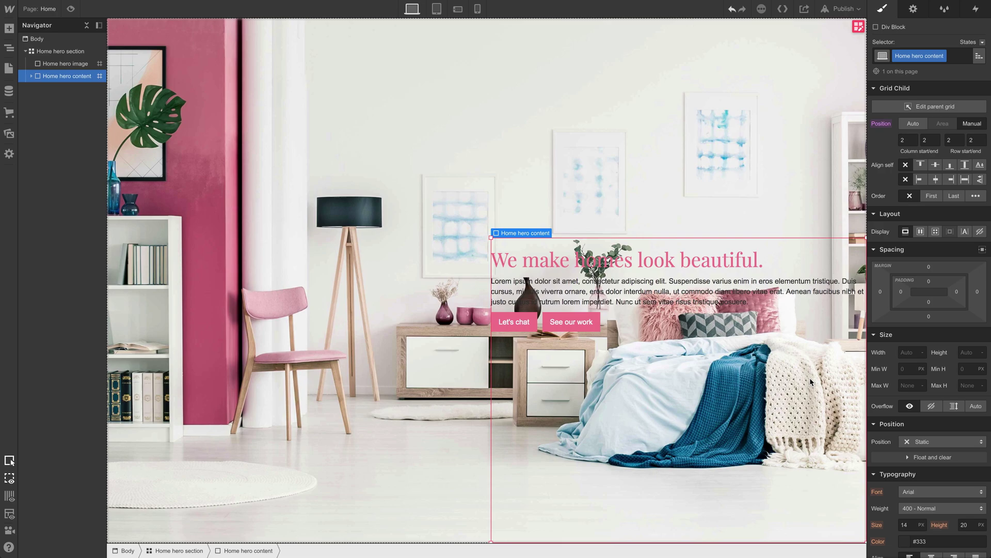
pyautogui.scroll(-5, 924, 403)
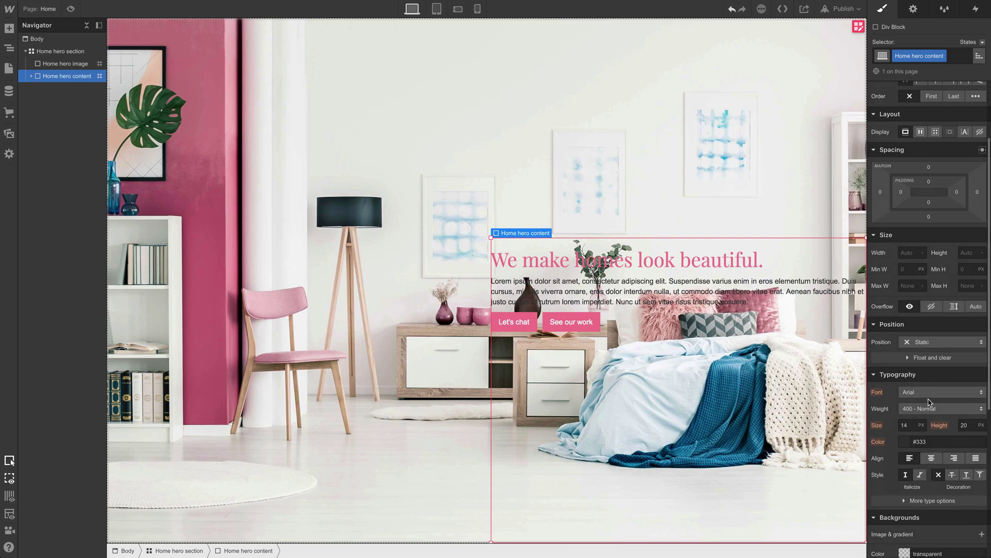
pyautogui.click(905, 403)
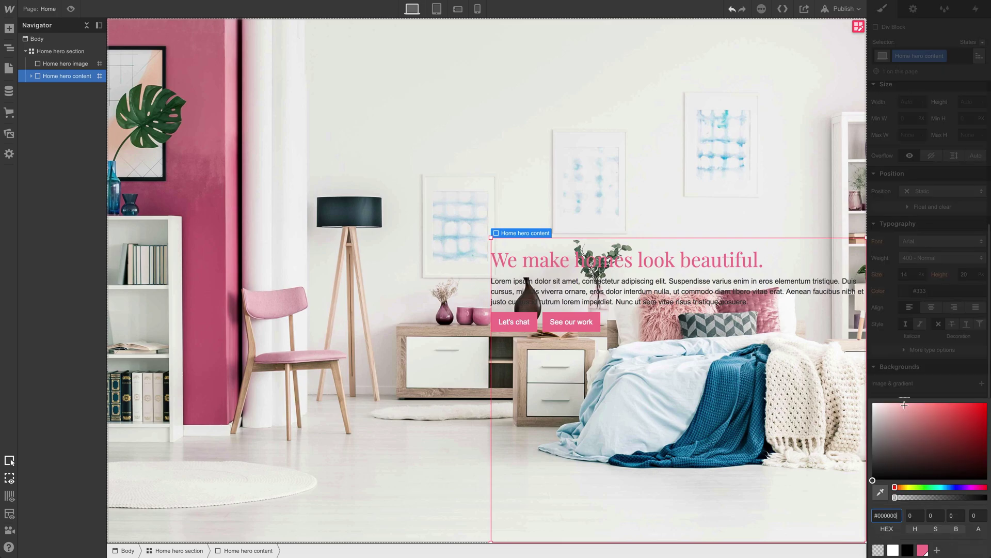
pyautogui.click(877, 414)
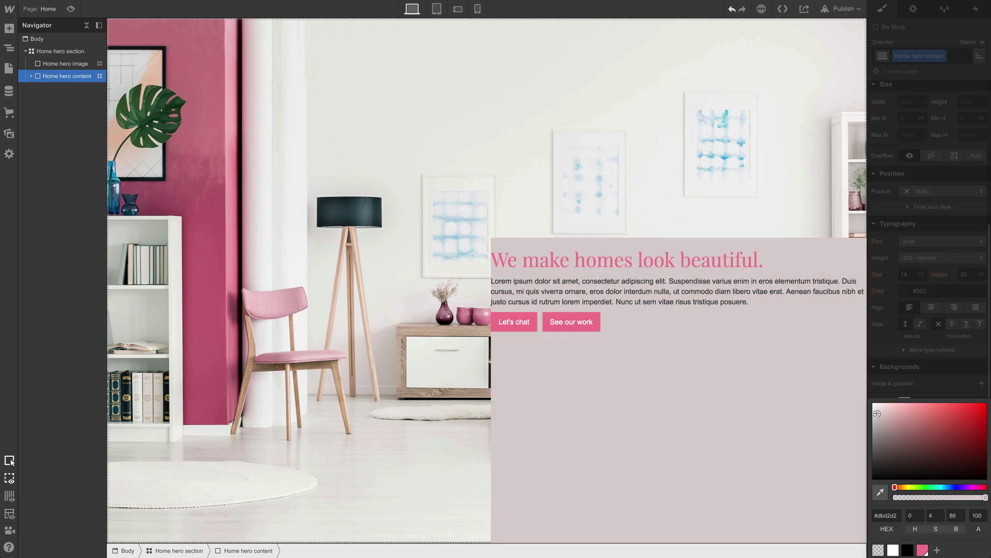
pyautogui.click(893, 551)
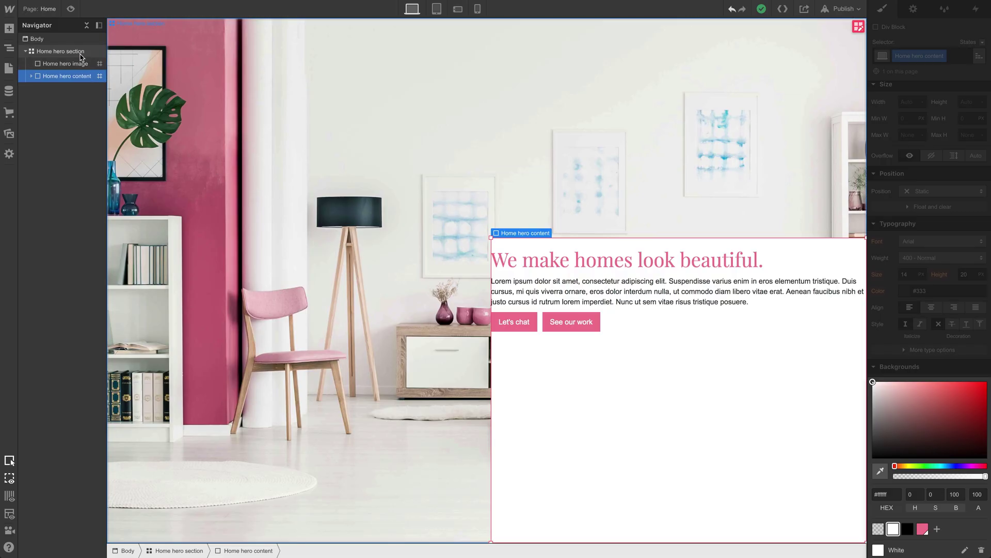
pyautogui.click(80, 52)
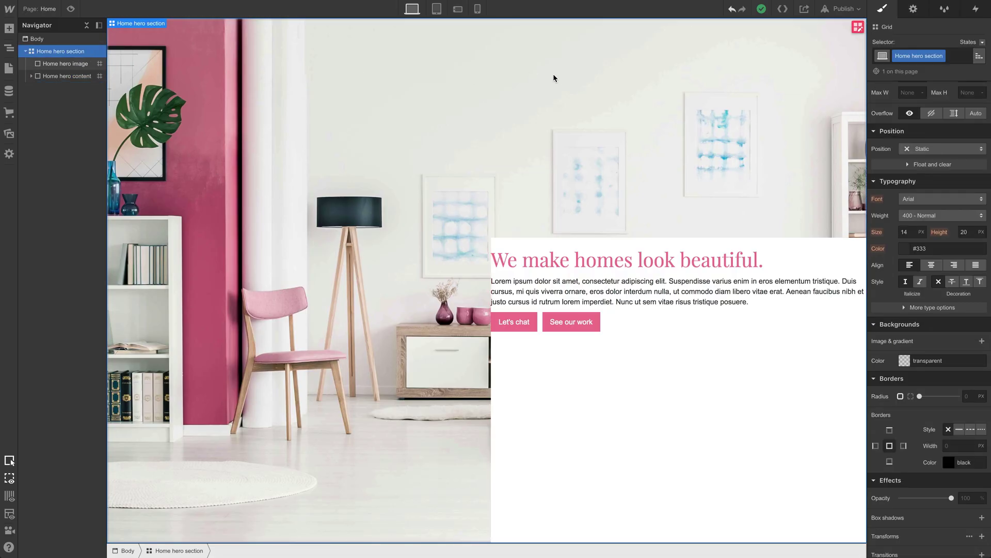
# Size the hero grid's top row to 1fr and its bottom row to auto
pyautogui.click(858, 28)
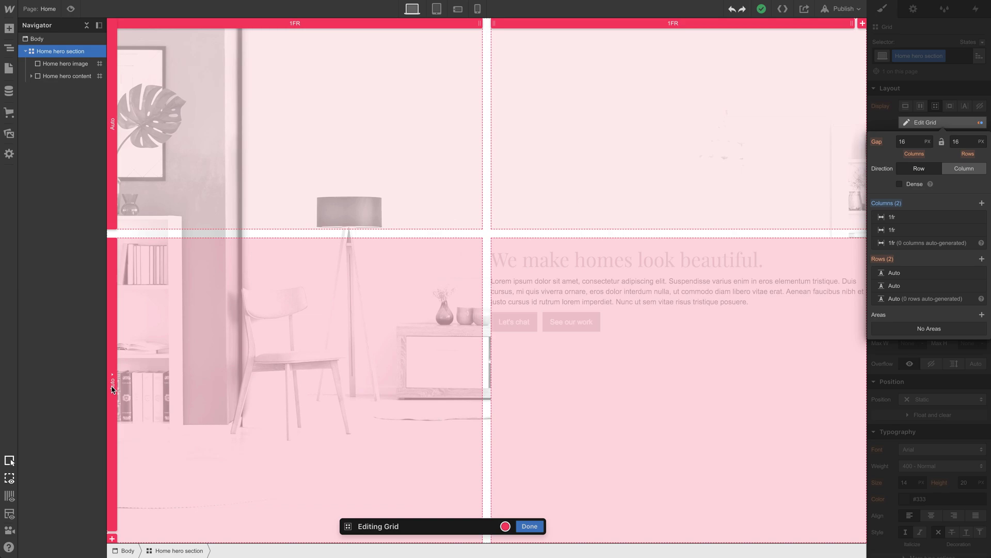
pyautogui.click(113, 388)
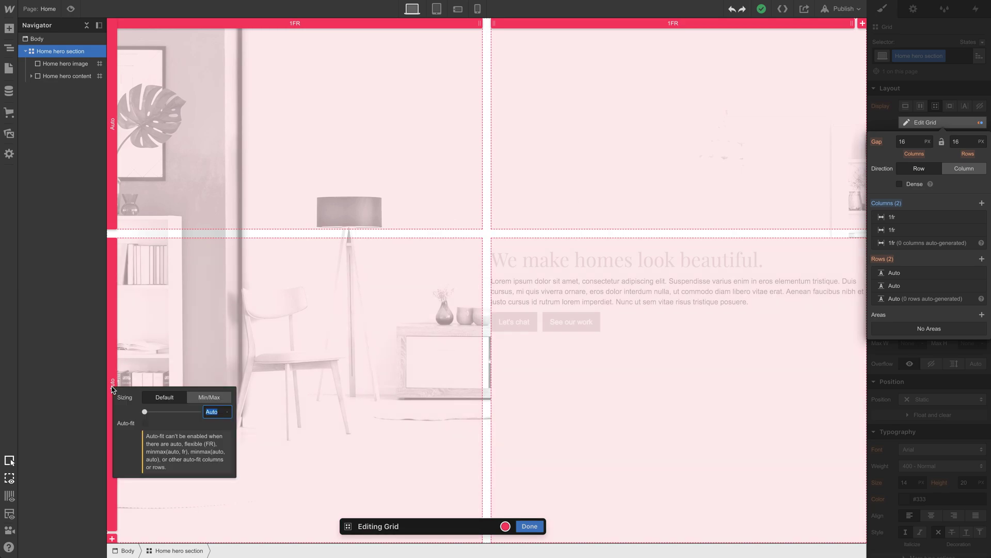
pyautogui.press('Return')
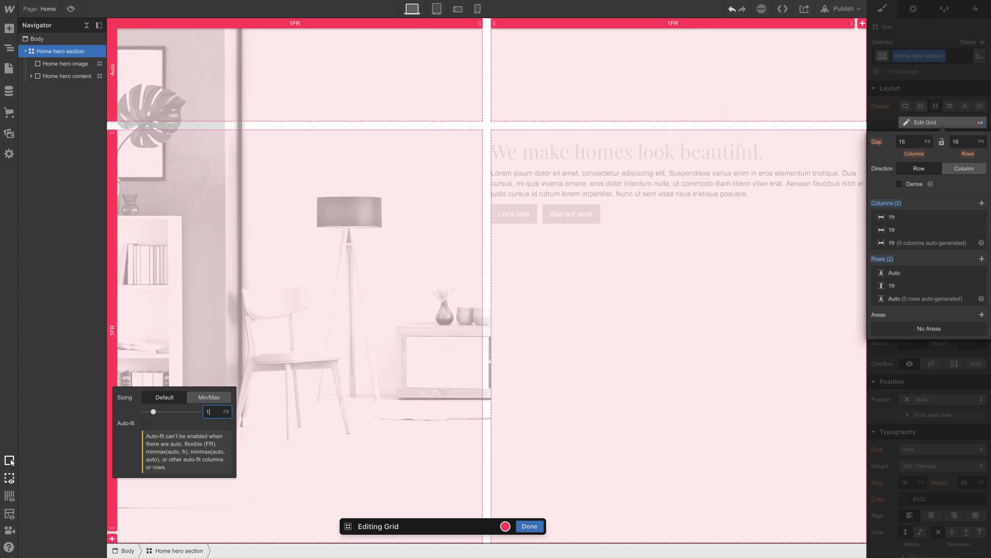
pyautogui.click(114, 72)
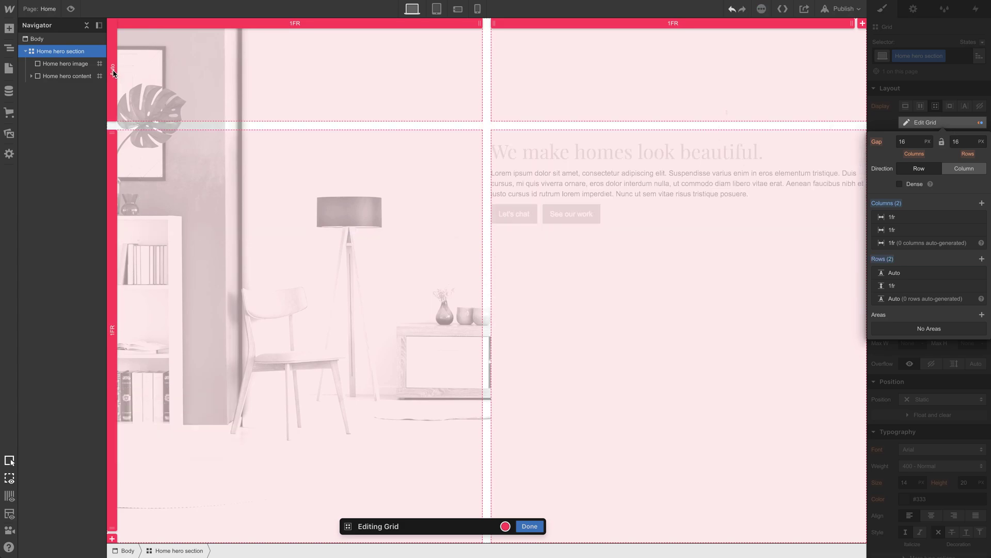
pyautogui.click(114, 74)
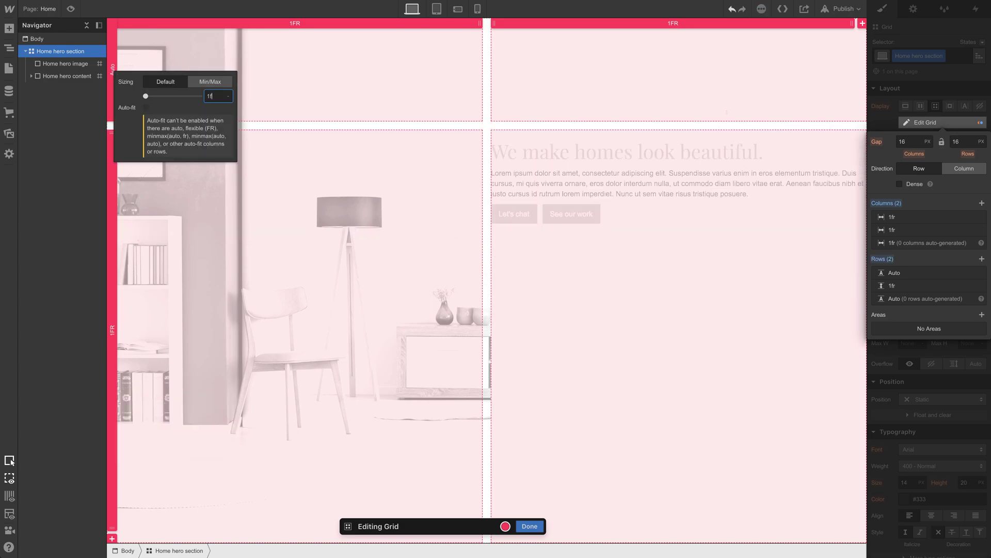
pyautogui.press('Return')
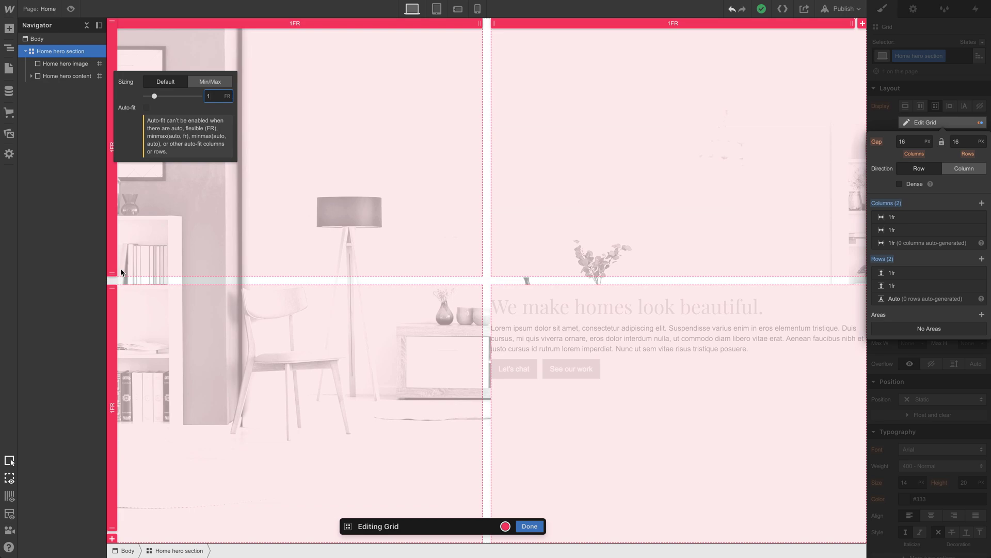
pyautogui.click(113, 404)
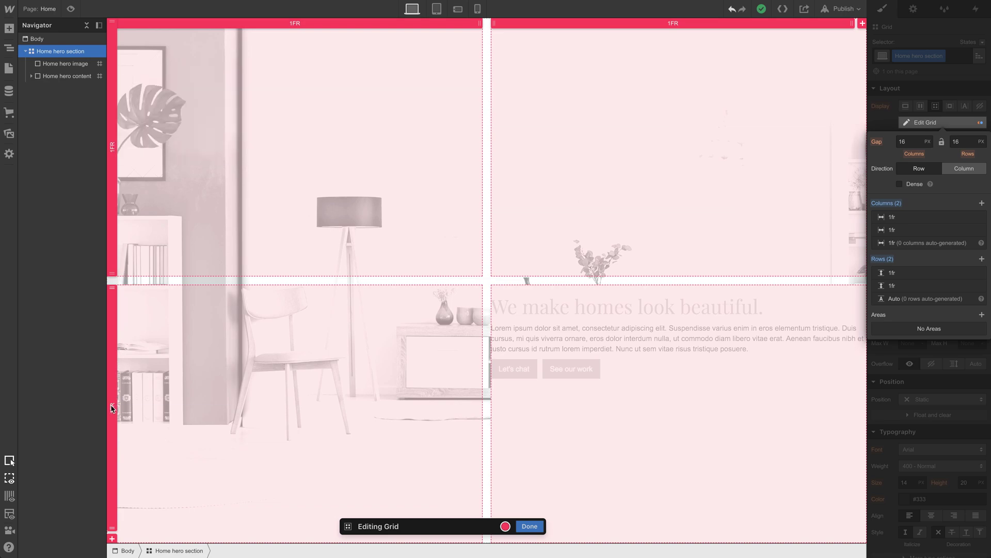
pyautogui.click(112, 407)
pyautogui.write('auto')
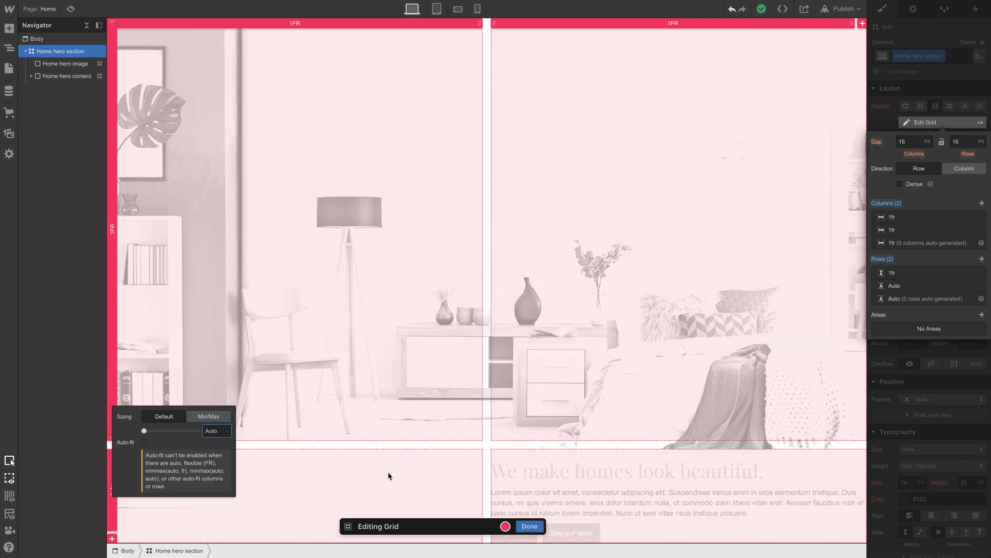
pyautogui.click(523, 524)
pyautogui.click(529, 526)
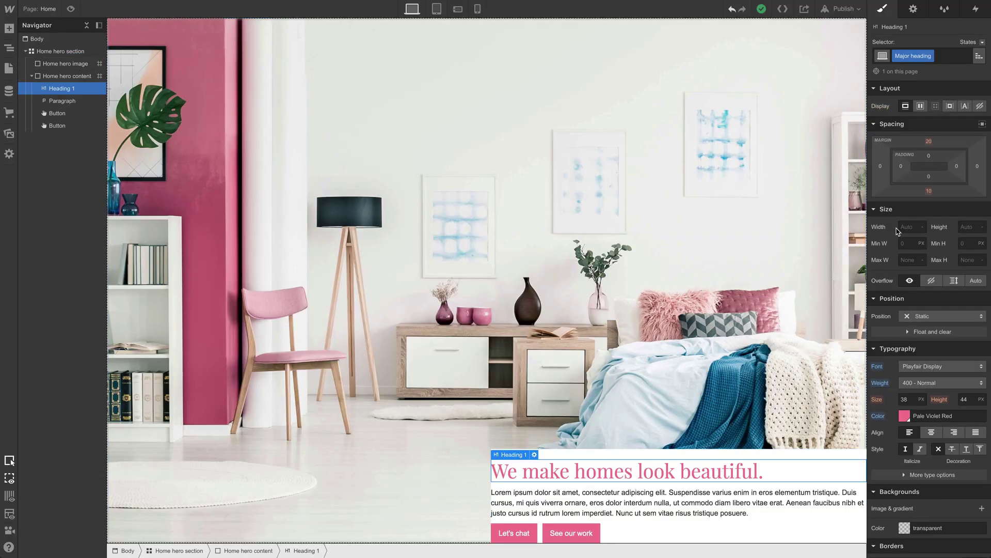
# Set the heading's top margin to 0 and its bottom margin to 20 px
pyautogui.click(931, 143)
pyautogui.click(914, 176)
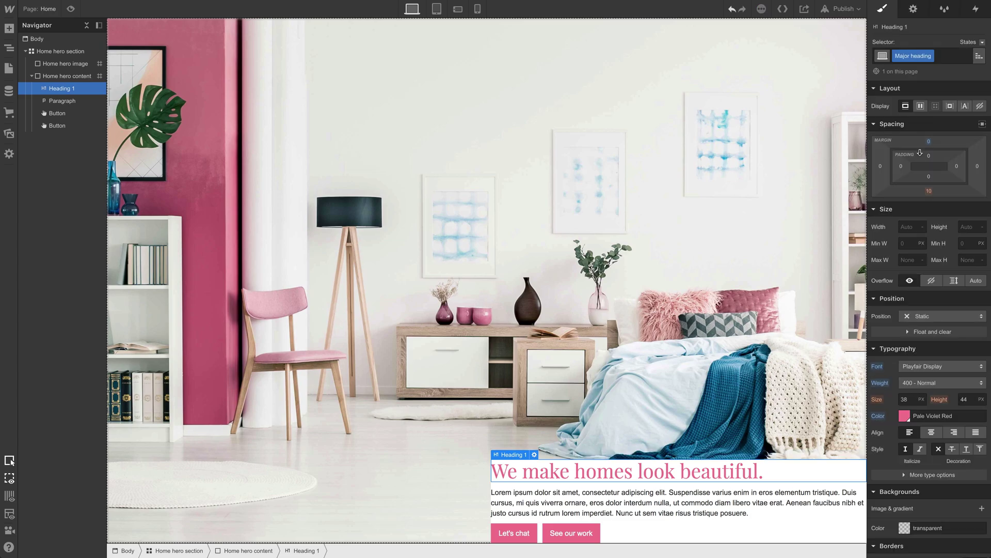
pyautogui.click(929, 191)
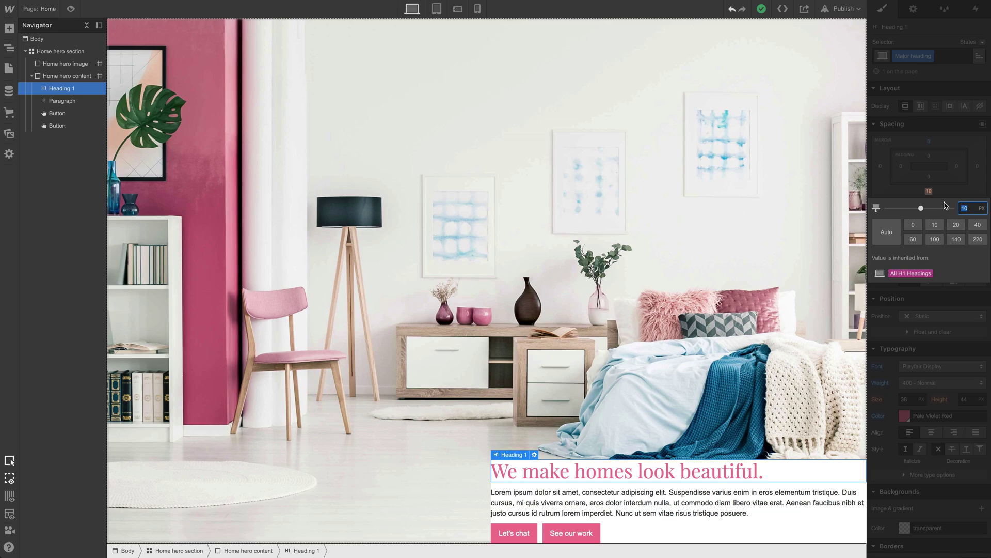
pyautogui.click(956, 223)
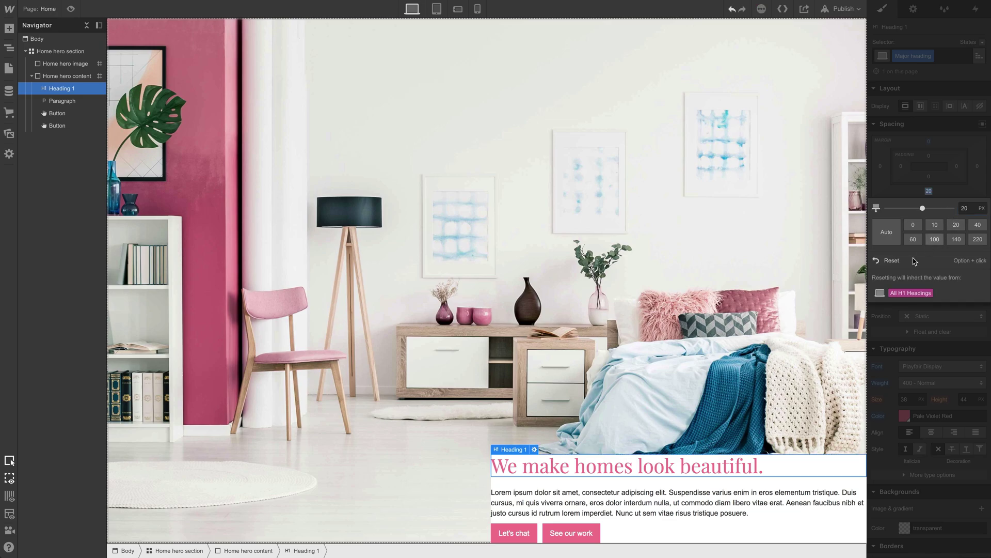
# Give the paragraph a 30 px bottom margin and pad the white hero content box 30 px
pyautogui.click(628, 516)
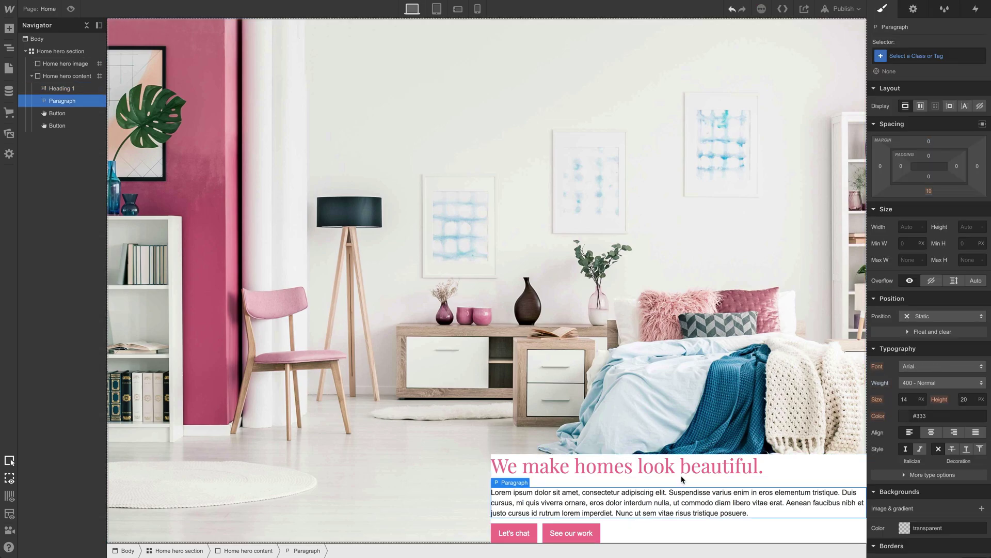
pyautogui.click(928, 192)
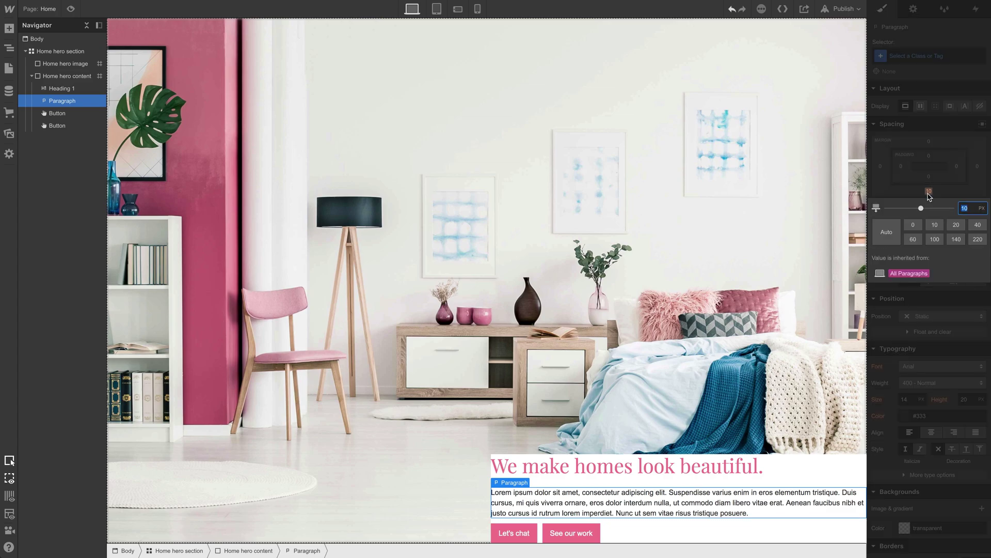
pyautogui.click(955, 224)
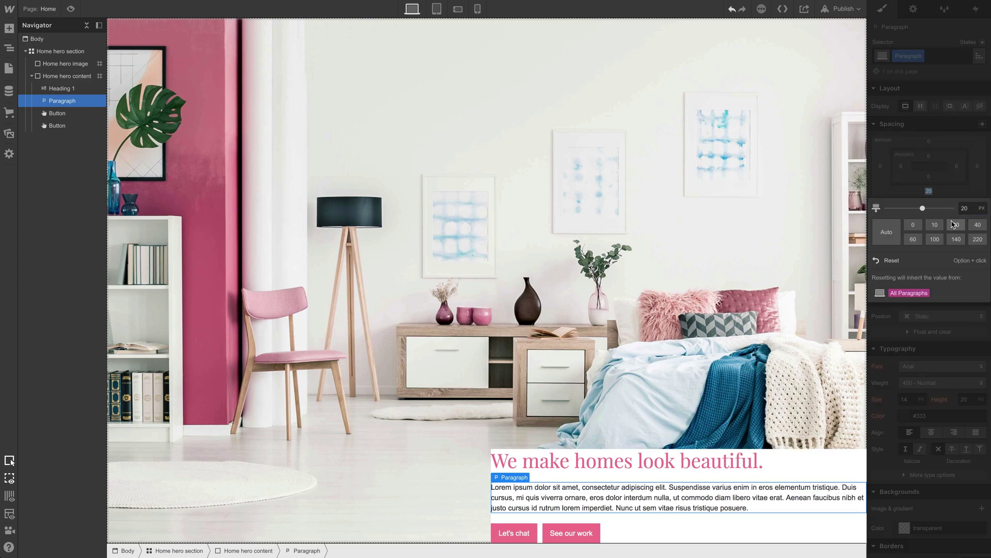
pyautogui.click(976, 224)
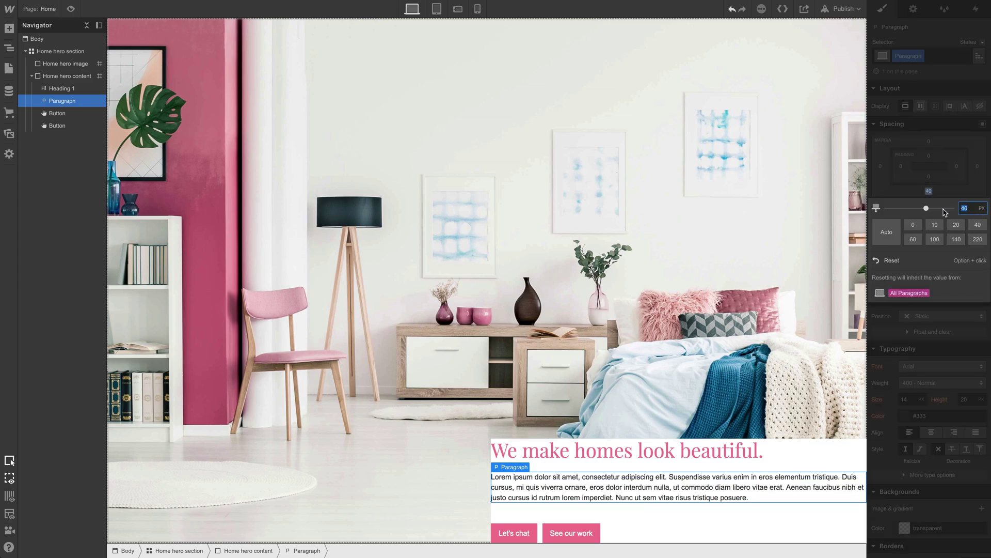
pyautogui.write('30')
pyautogui.press('Return')
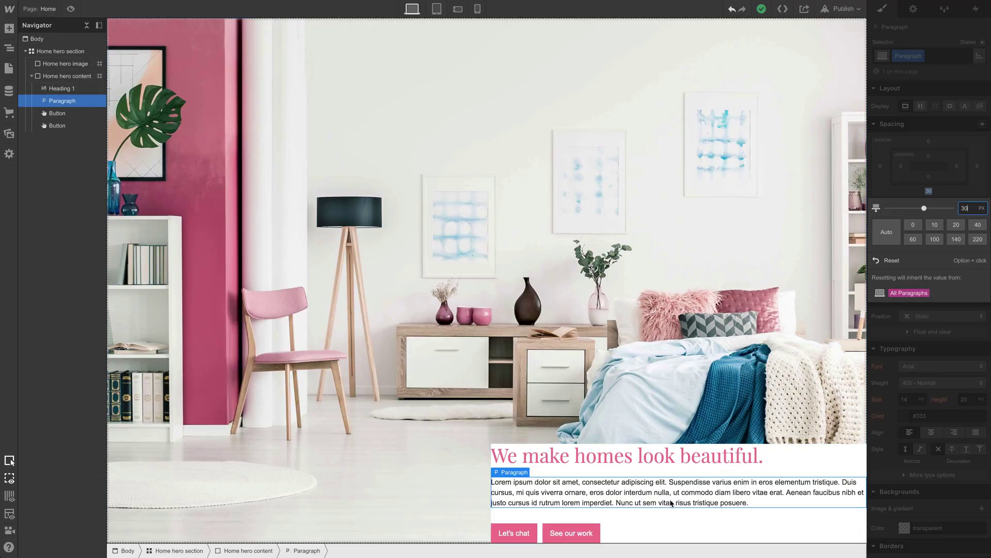
pyautogui.click(658, 511)
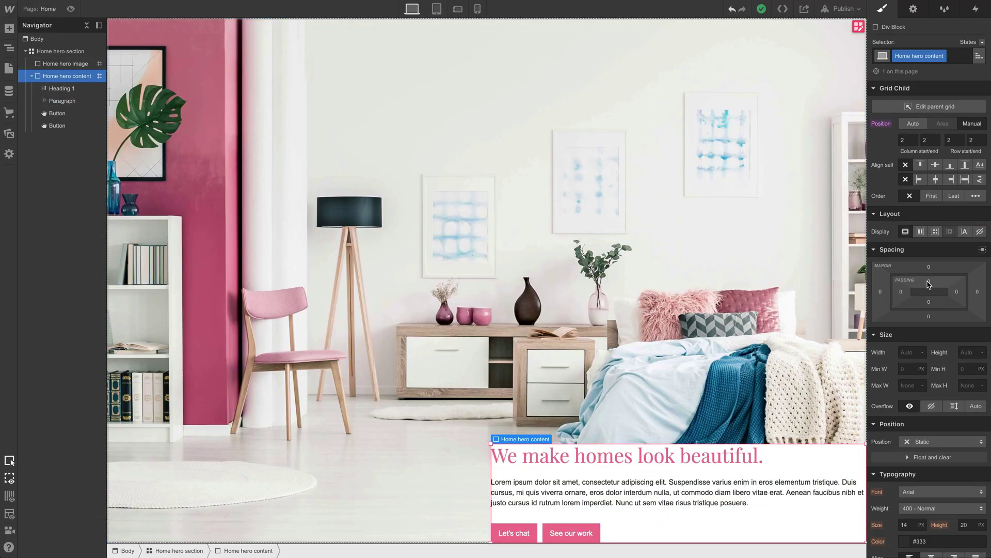
pyautogui.moveTo(926, 282)
pyautogui.mouseDown()
pyautogui.moveTo(923, 333)
pyautogui.moveTo(926, 274)
pyautogui.mouseUp()
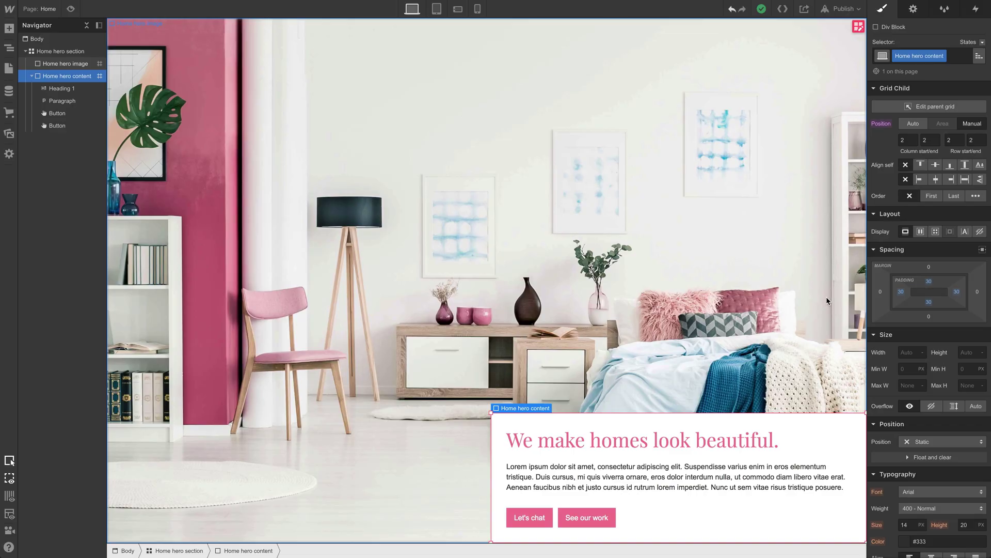
# Style Body (All Pages) with Source Sans Pro at 15 px and a 1.4 line height
pyautogui.click(654, 480)
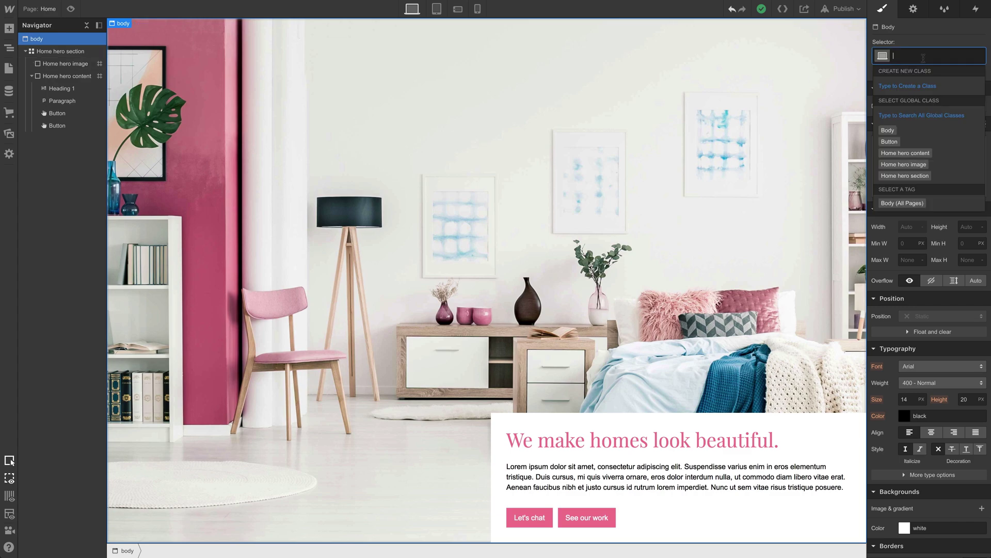
pyautogui.click(909, 204)
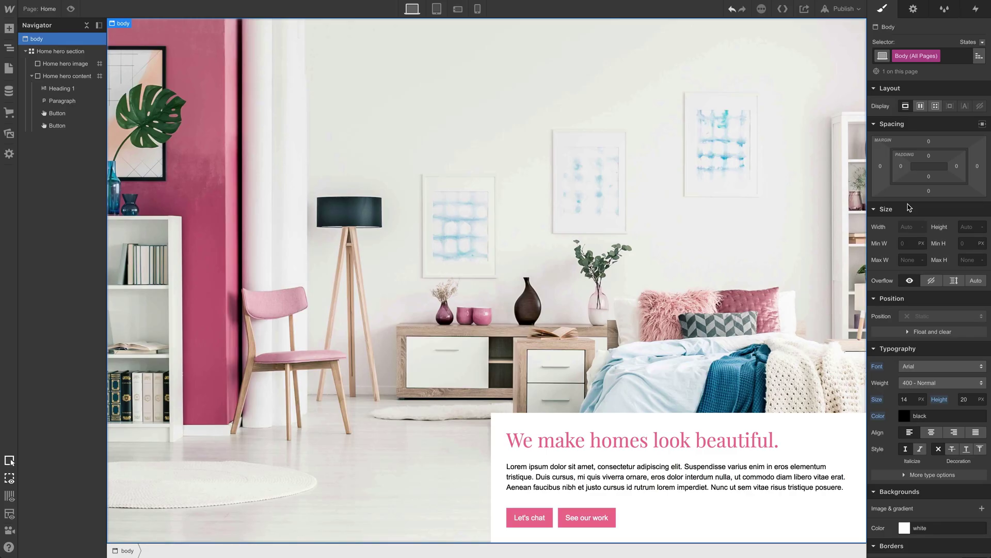
pyautogui.click(916, 366)
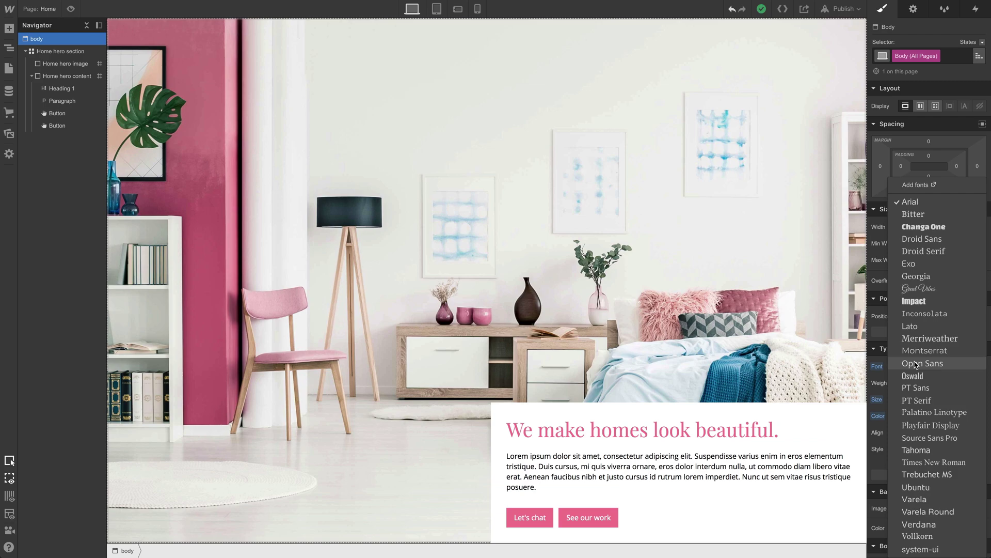
pyautogui.click(928, 438)
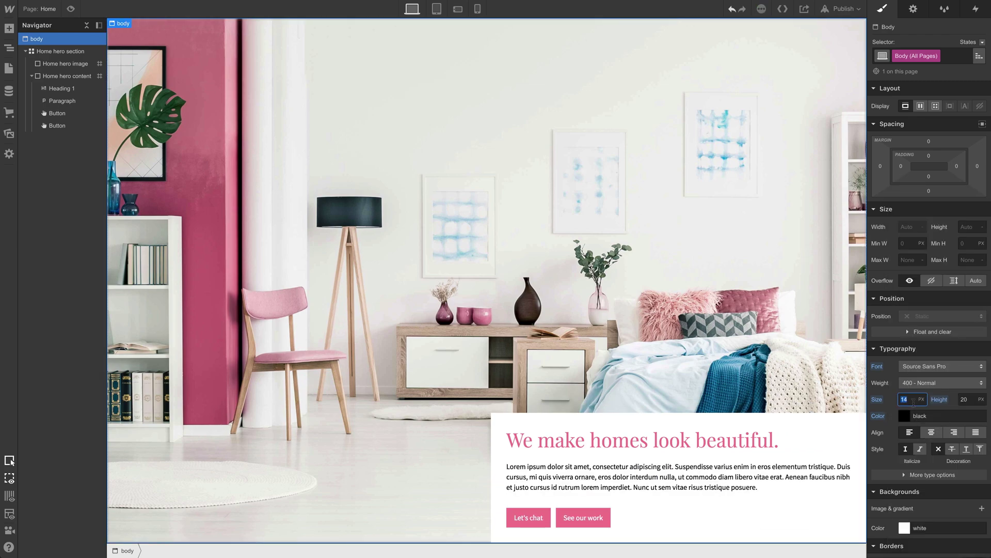
pyautogui.press('Up')
pyautogui.press('Up')
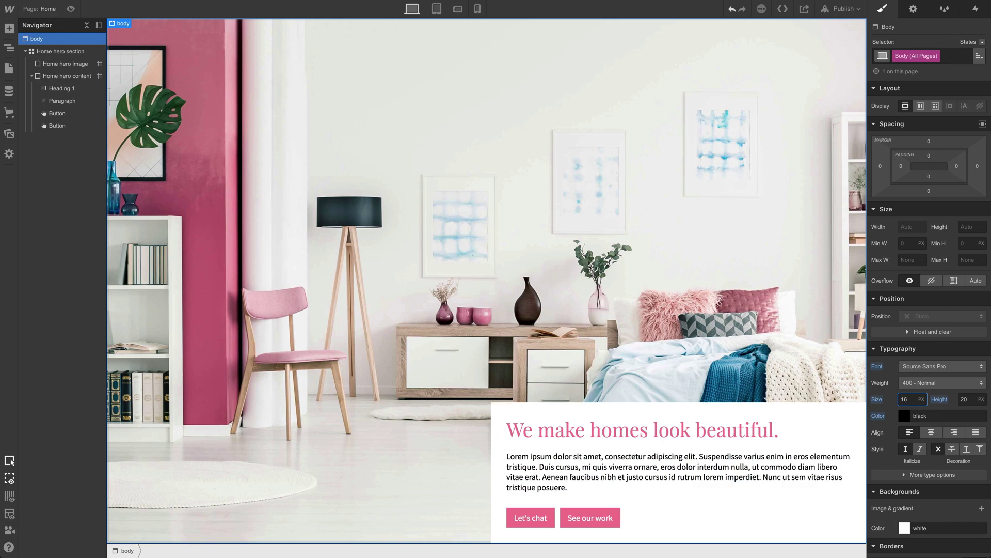
pyautogui.press('Down')
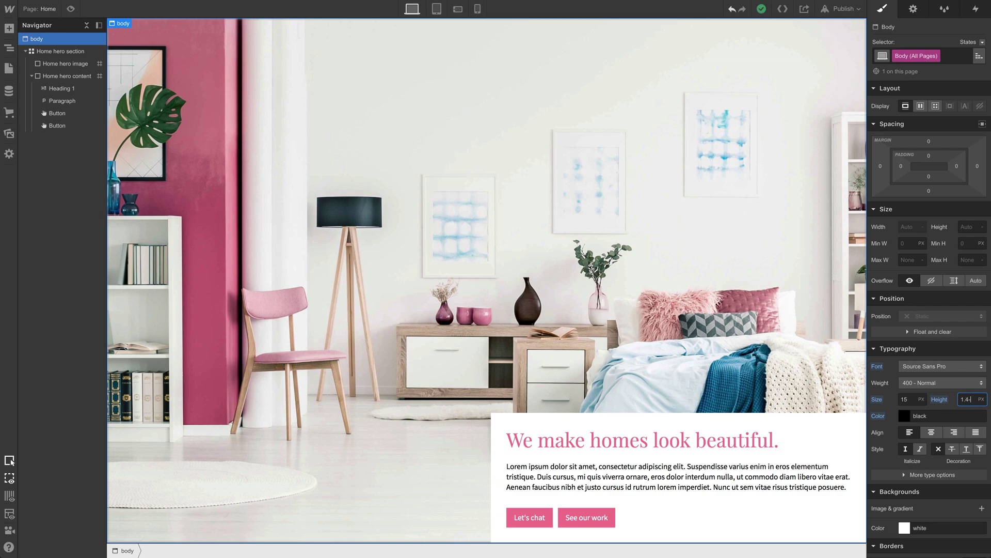
pyautogui.press('BackSpace')
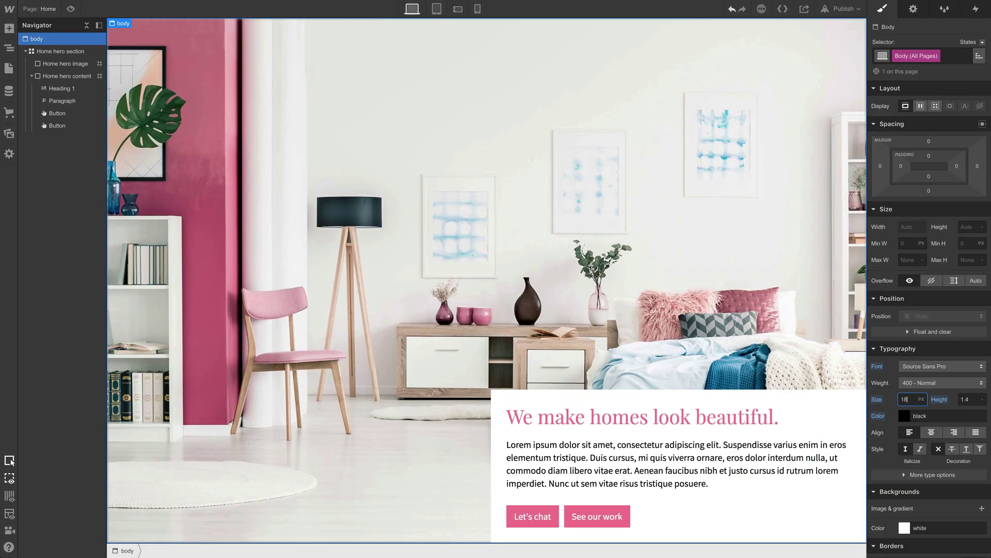
pyautogui.press('Down')
pyautogui.press('Down')
pyautogui.press('Down')
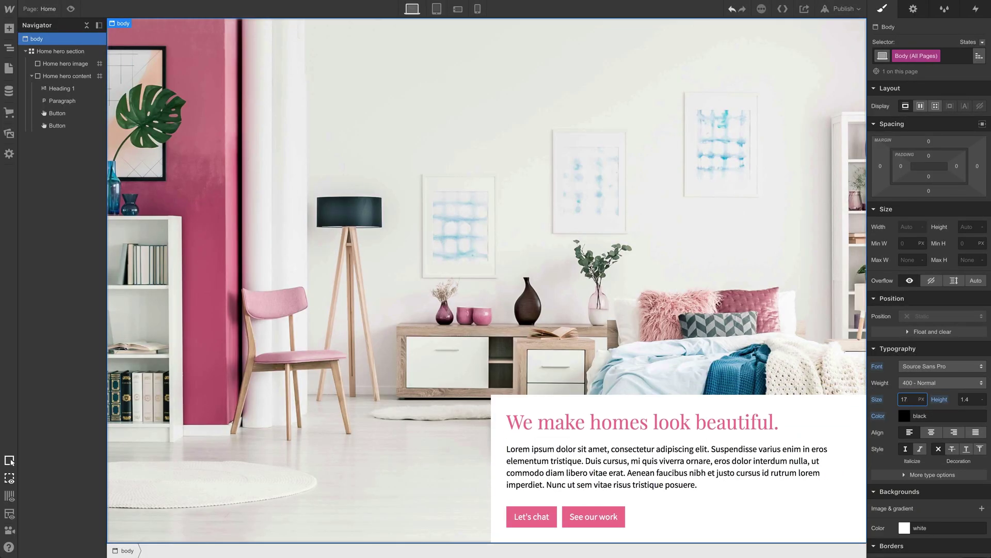
pyautogui.press('Down')
pyautogui.press('Down')
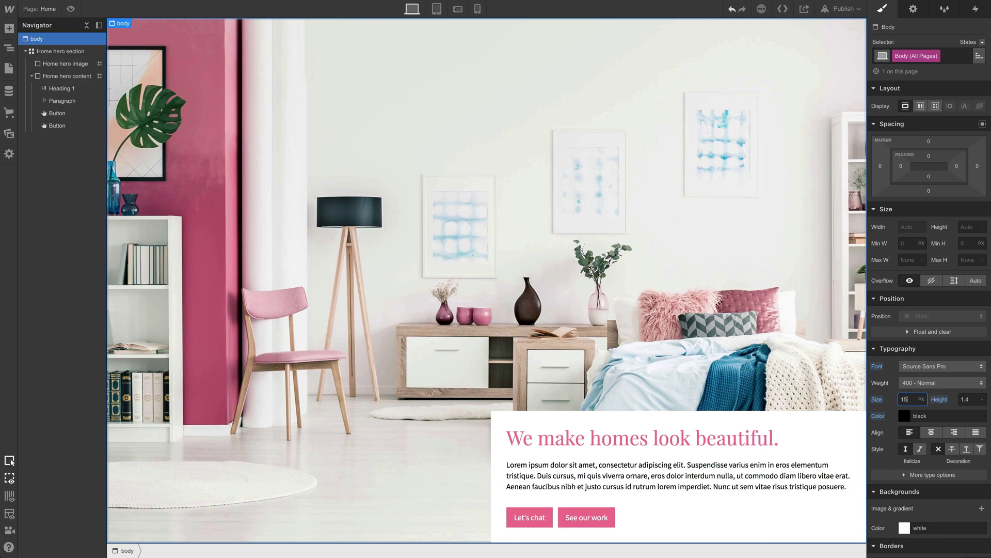
# Select the 'Let's chat' button to show the shared Button class styling
pyautogui.click(608, 477)
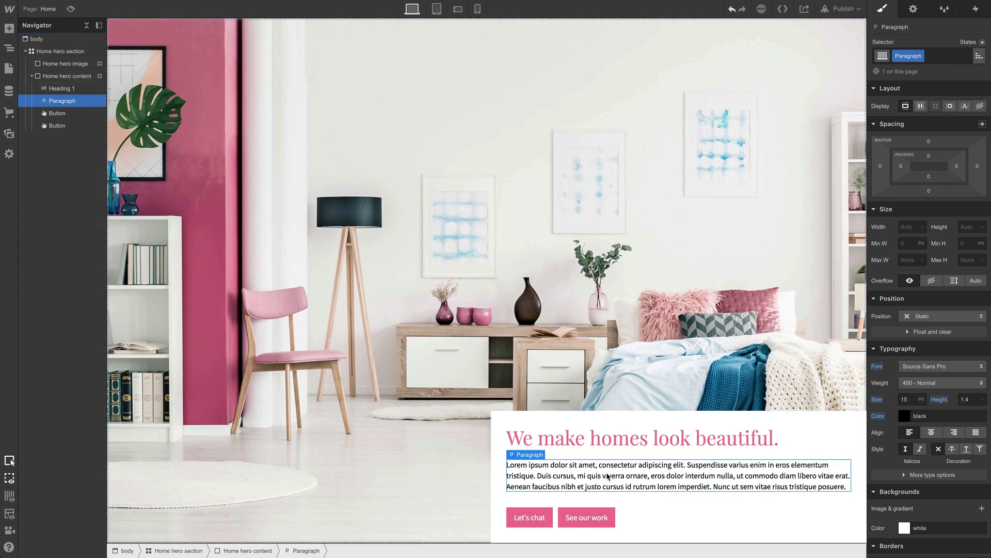
pyautogui.click(540, 517)
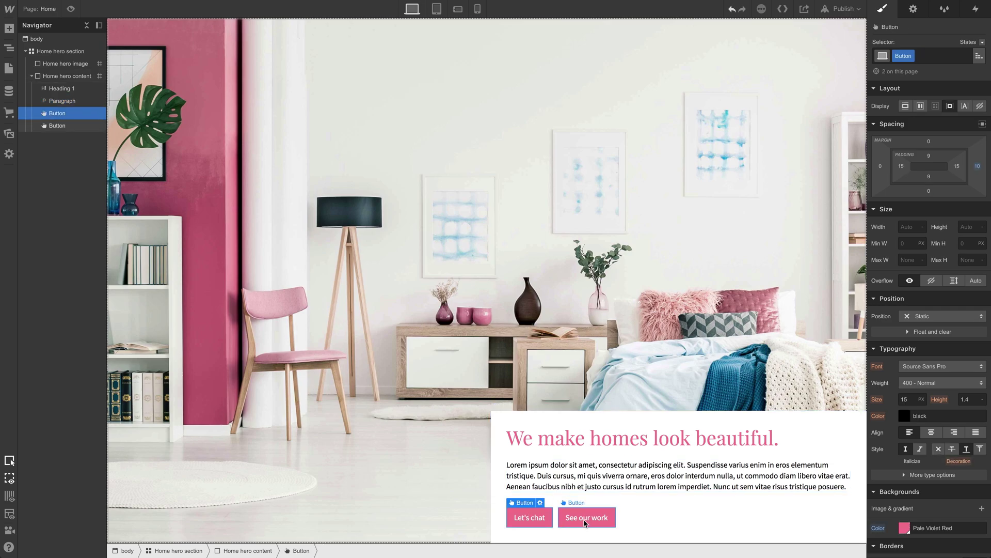